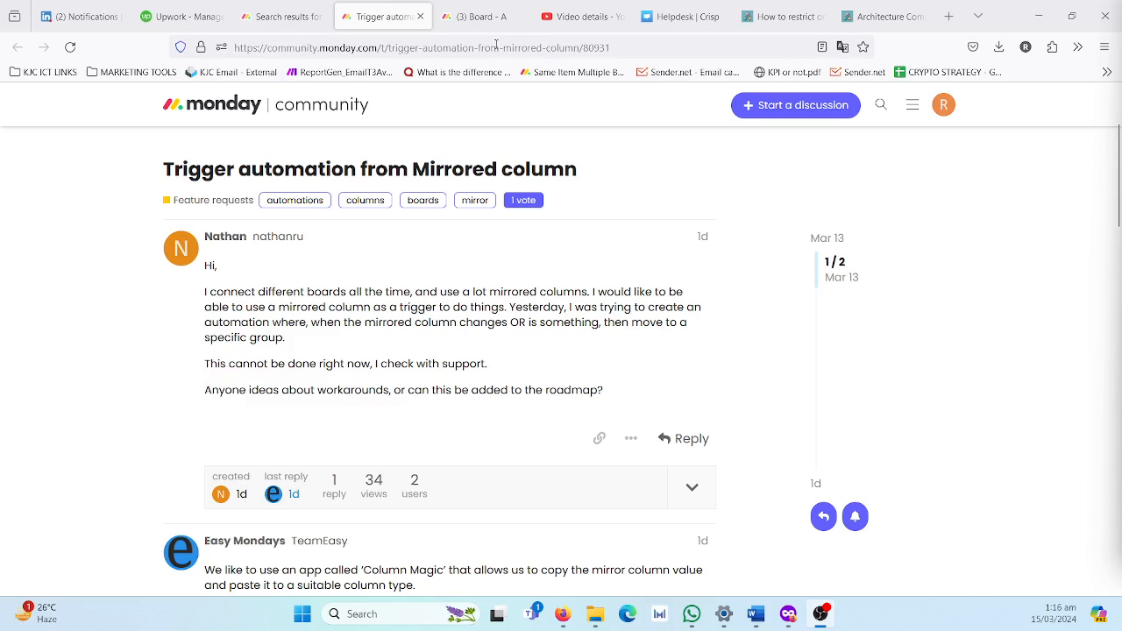
# Step: Switch to the monday.com workspace and compare the items and columns on Board - A and Board - B
pyautogui.click(484, 16)
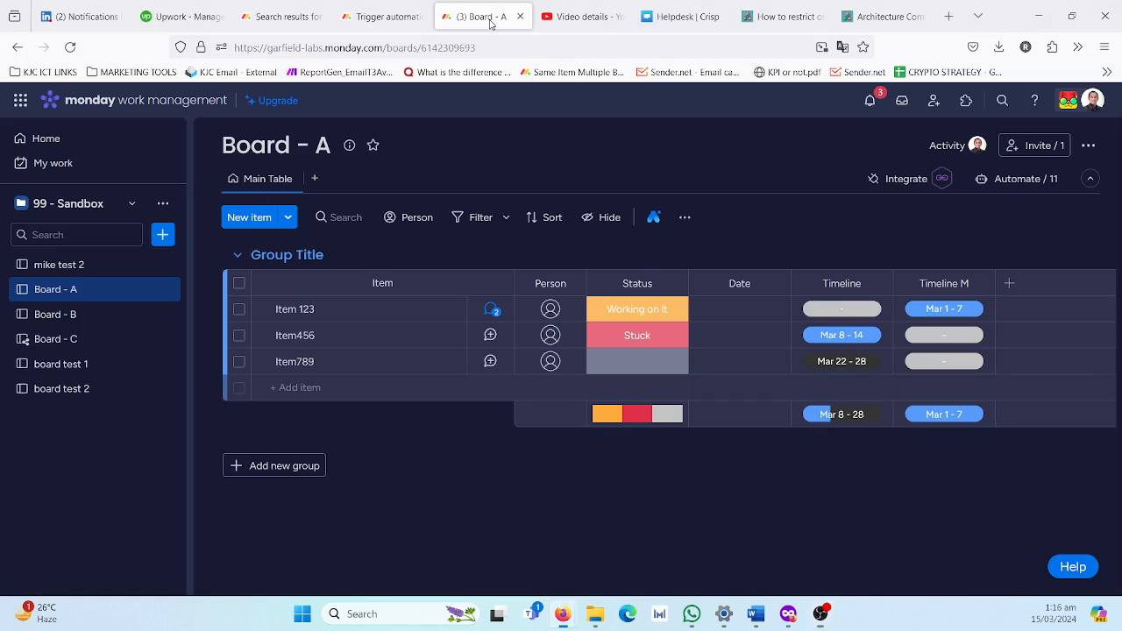
pyautogui.click(95, 314)
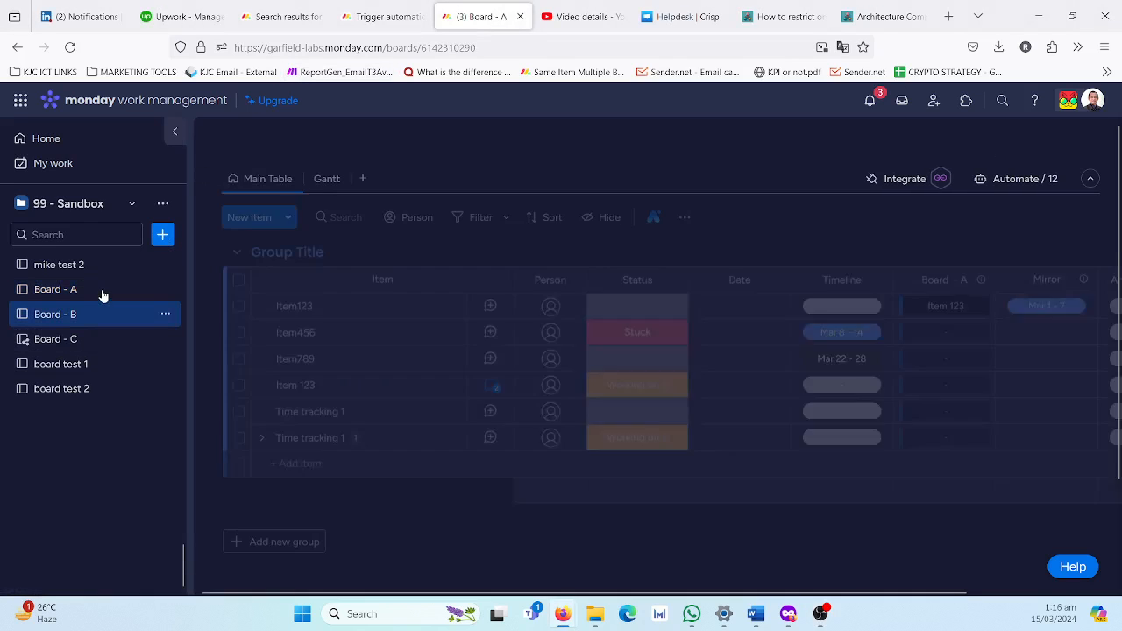
pyautogui.click(103, 291)
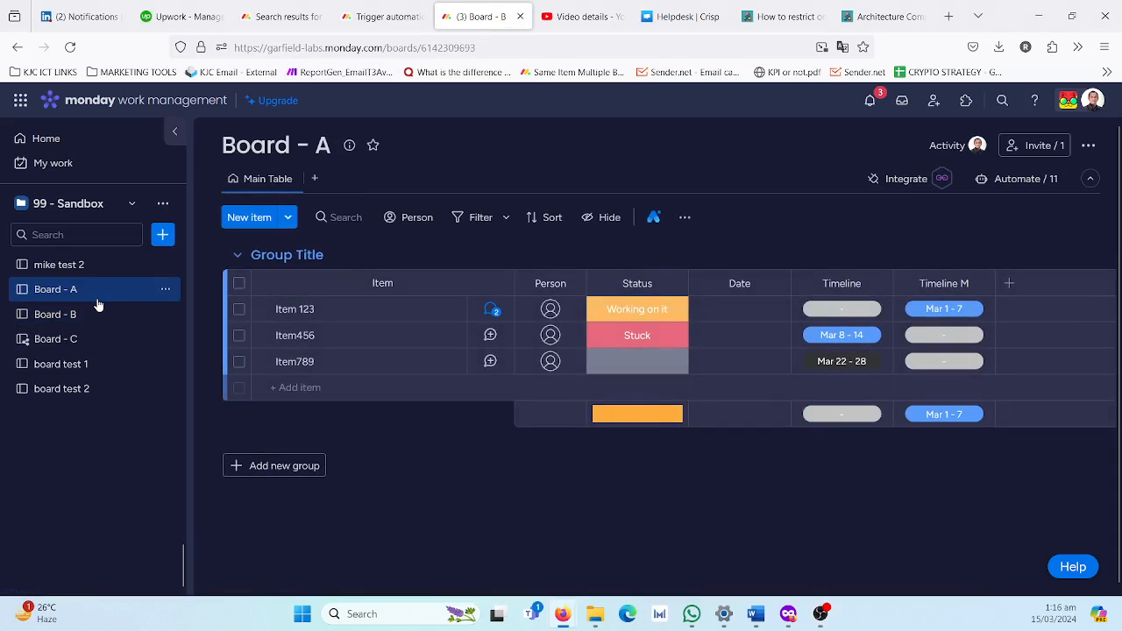
pyautogui.click(107, 318)
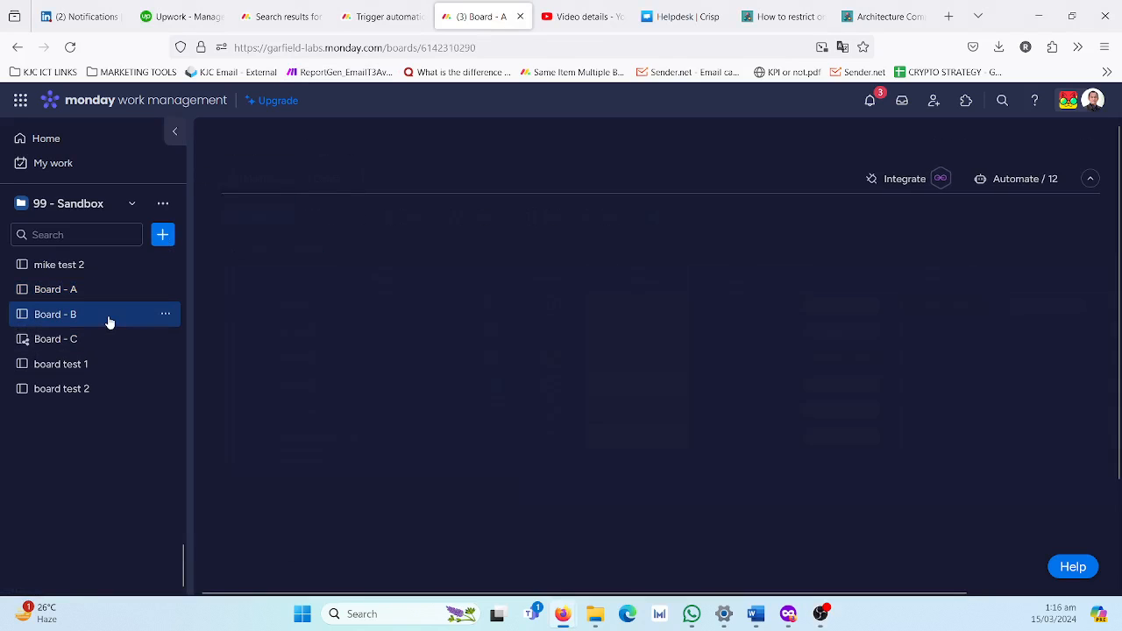
pyautogui.click(112, 292)
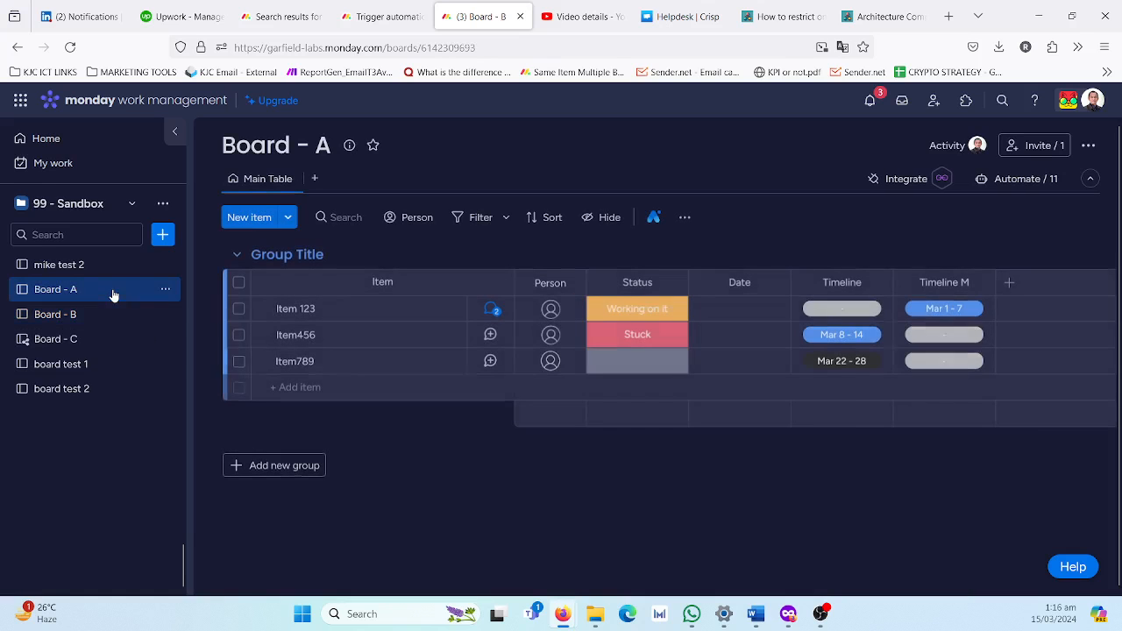
pyautogui.click(106, 313)
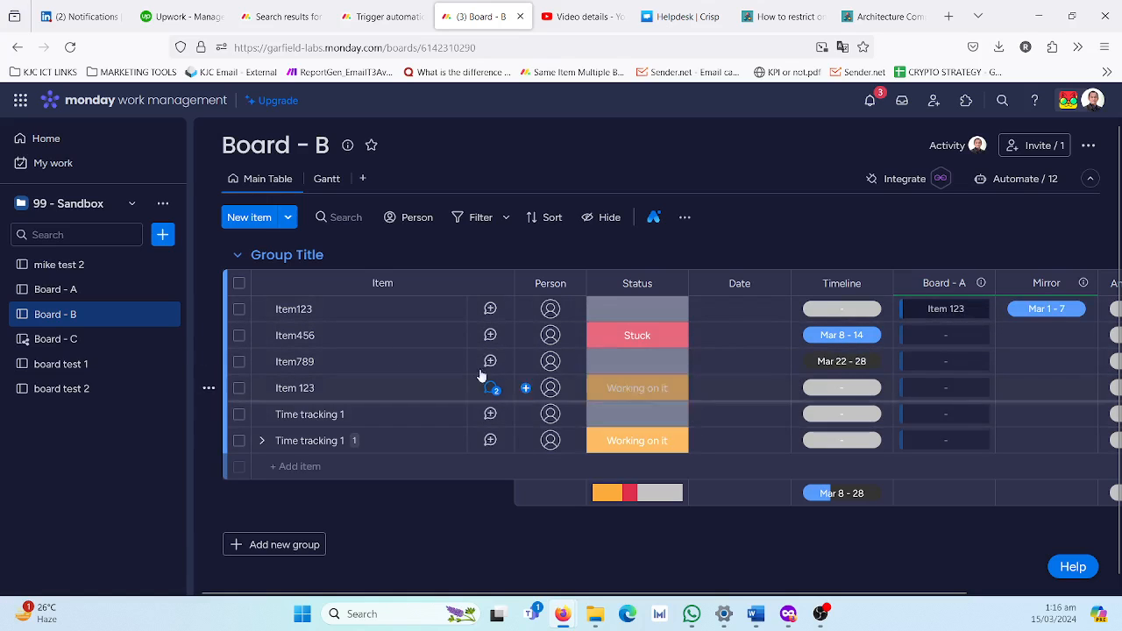
pyautogui.click(116, 289)
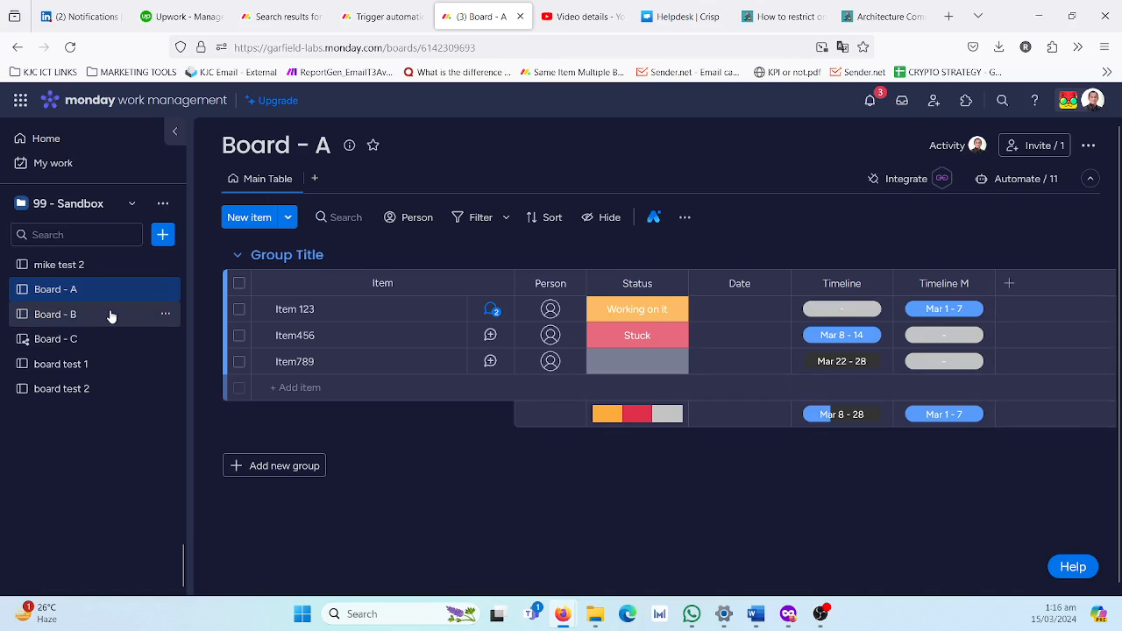
pyautogui.click(111, 314)
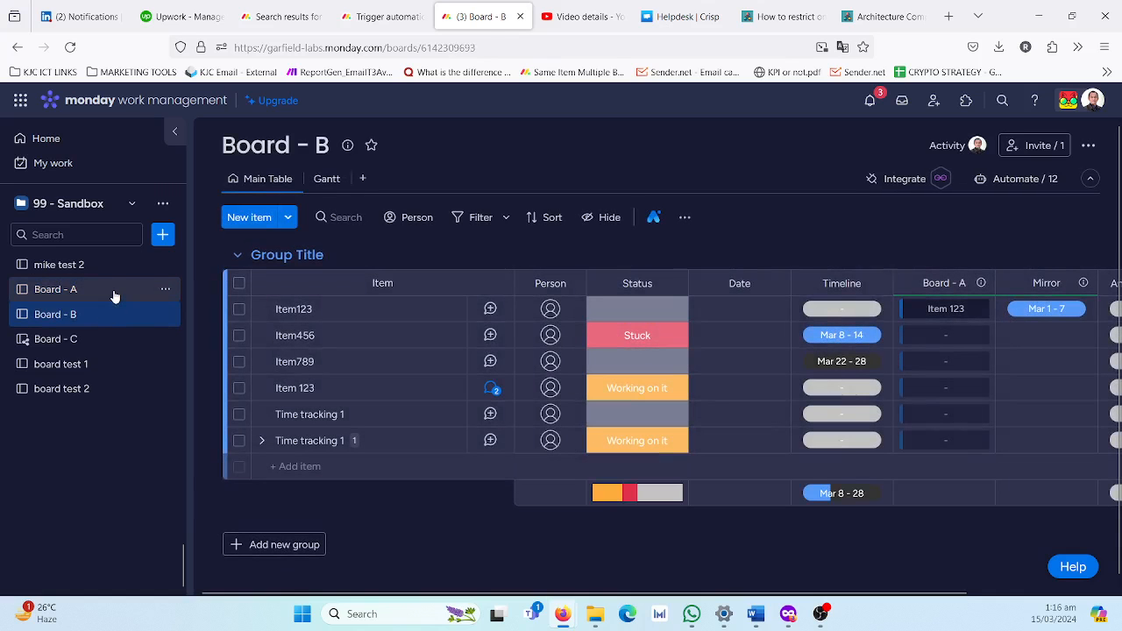
pyautogui.click(114, 297)
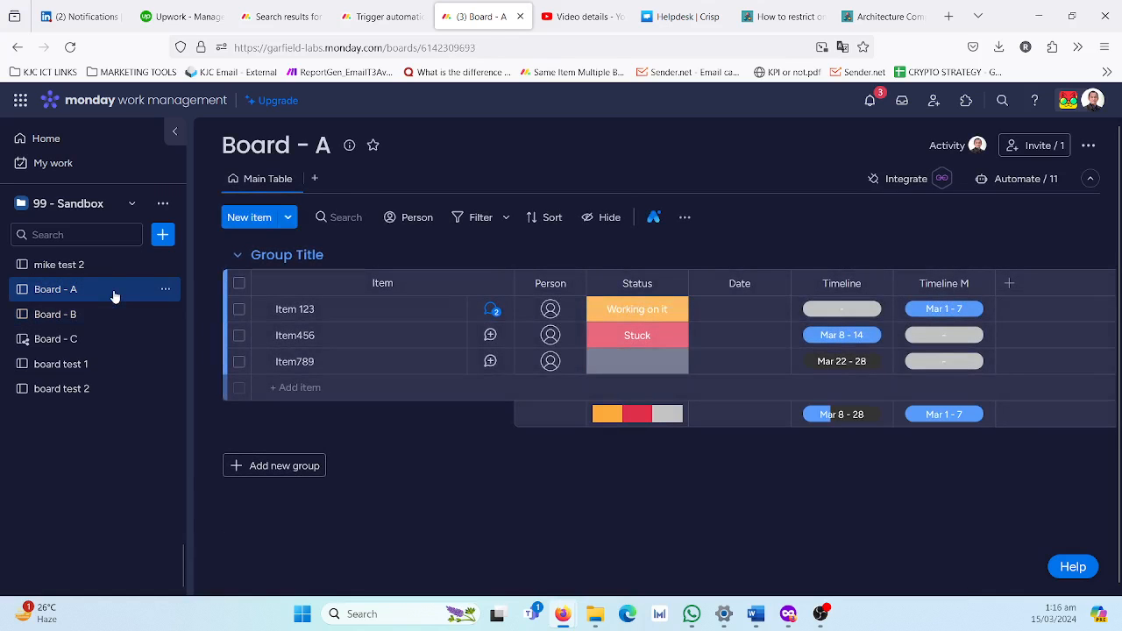
# Step: View the Same Item Multiple Boards app page in the monday marketplace, then return to Board - A
pyautogui.click(976, 109)
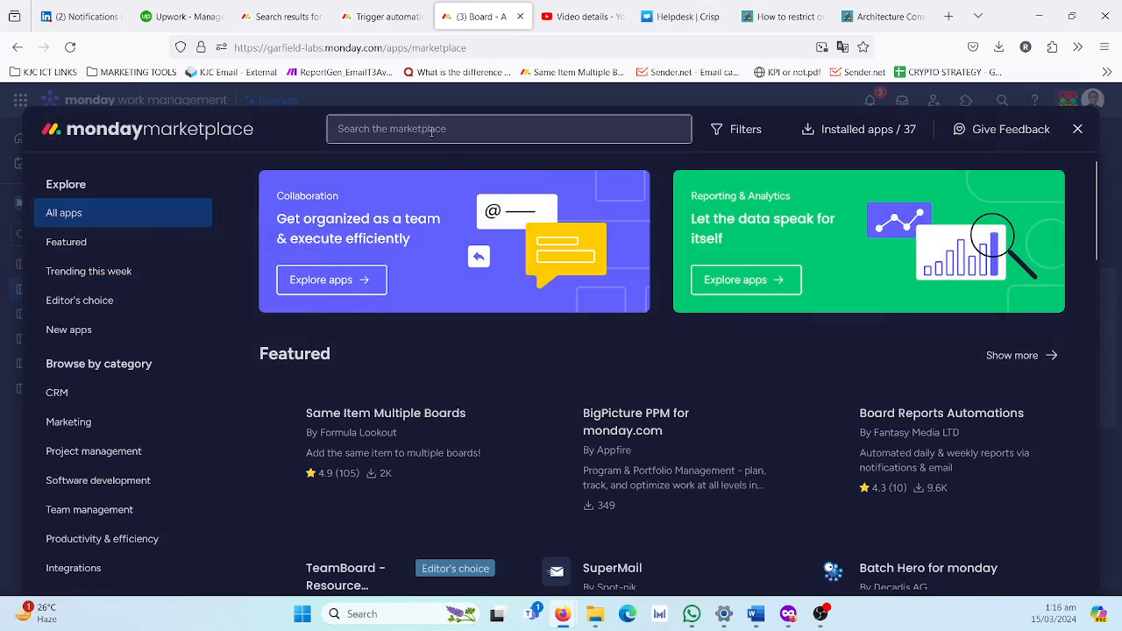
pyautogui.click(433, 130)
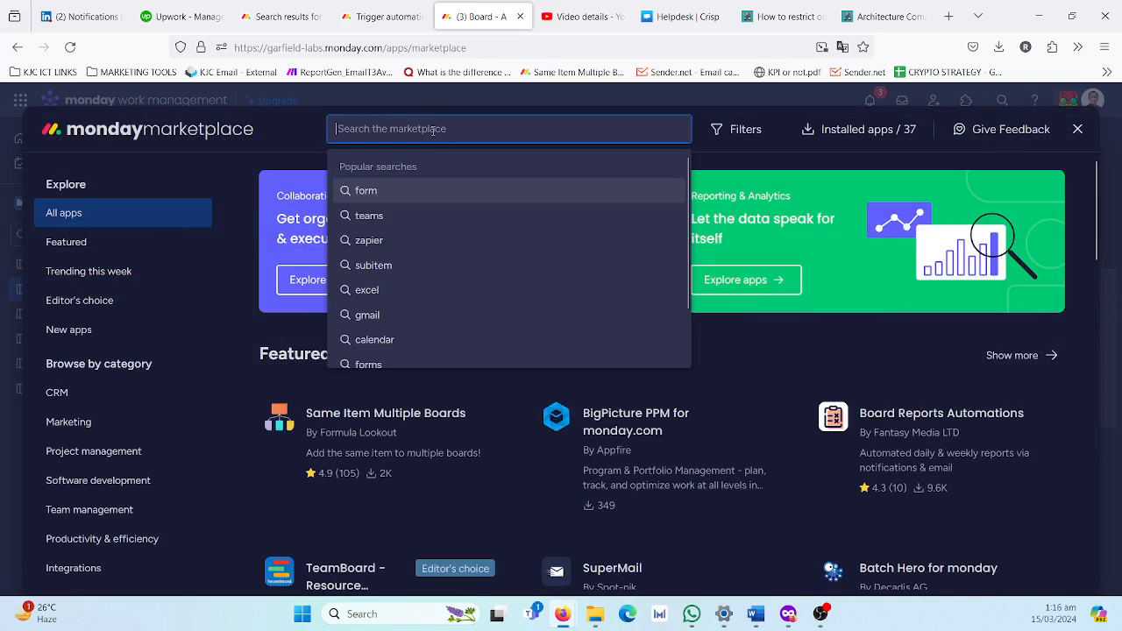
pyautogui.click(408, 461)
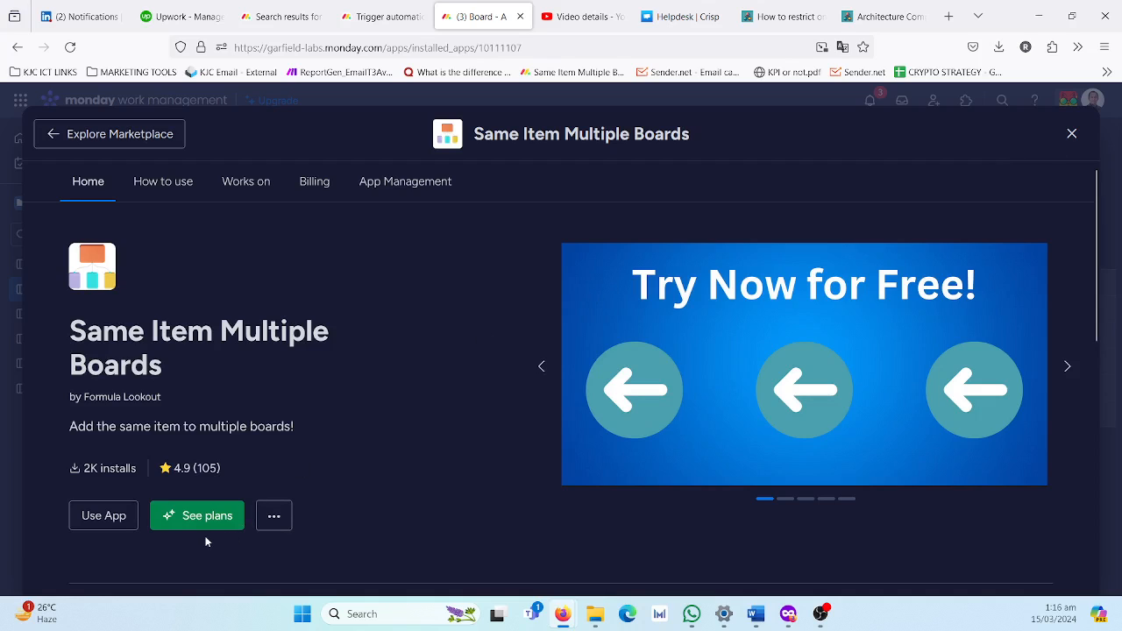
pyautogui.click(1071, 133)
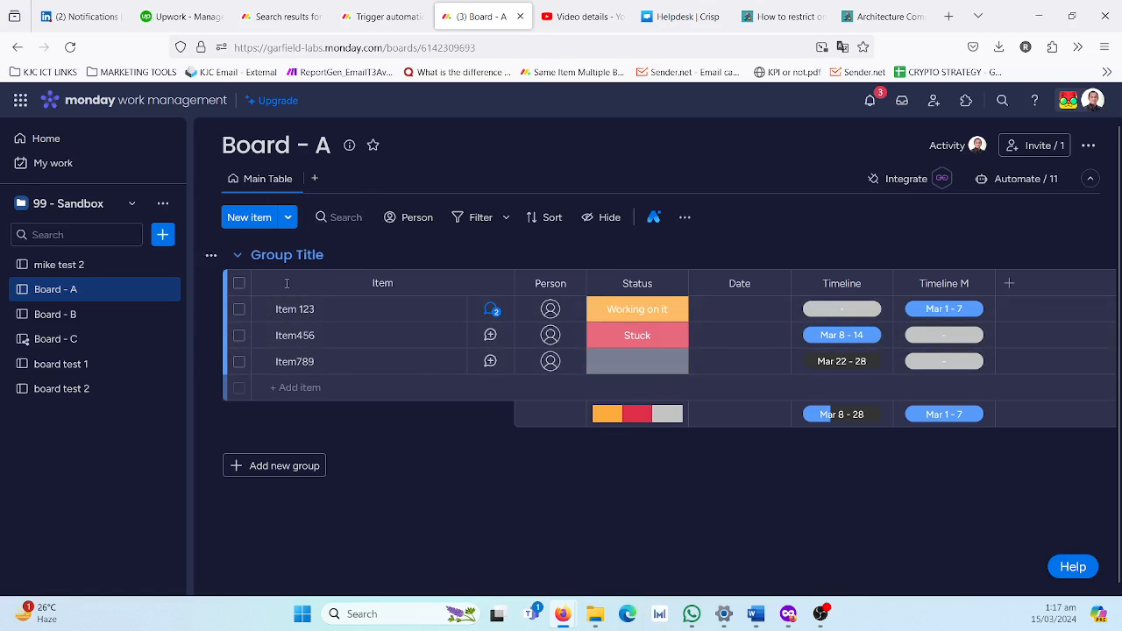
# Step: Review the board locations and shared columns of Item 123 on Board - A in its Same Item Multiple Boards view
pyautogui.click(77, 319)
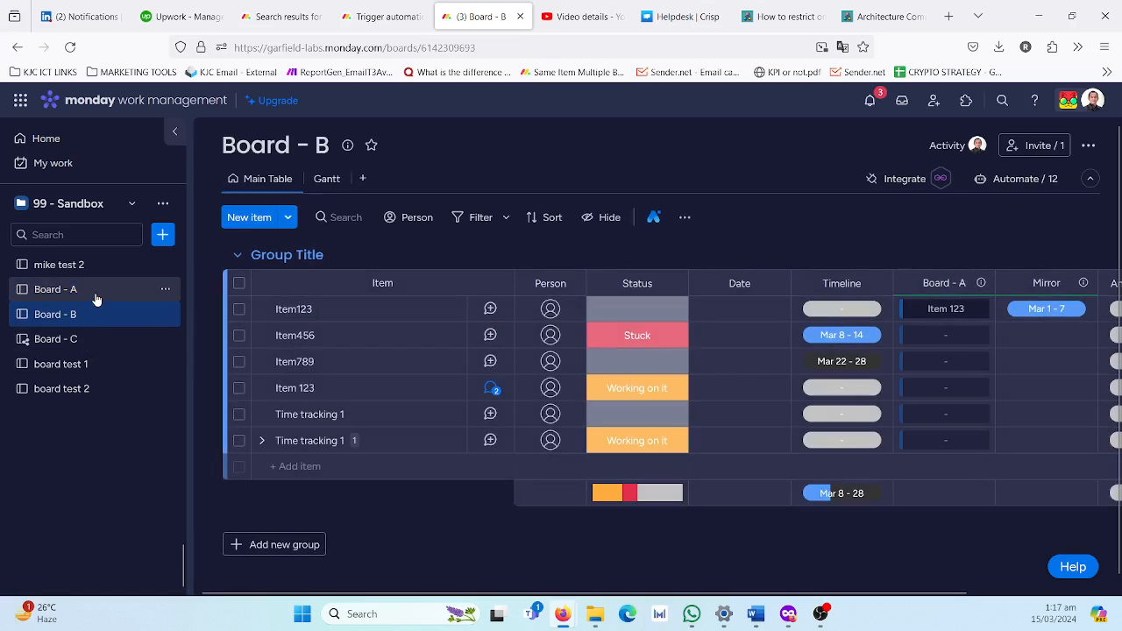
pyautogui.click(96, 300)
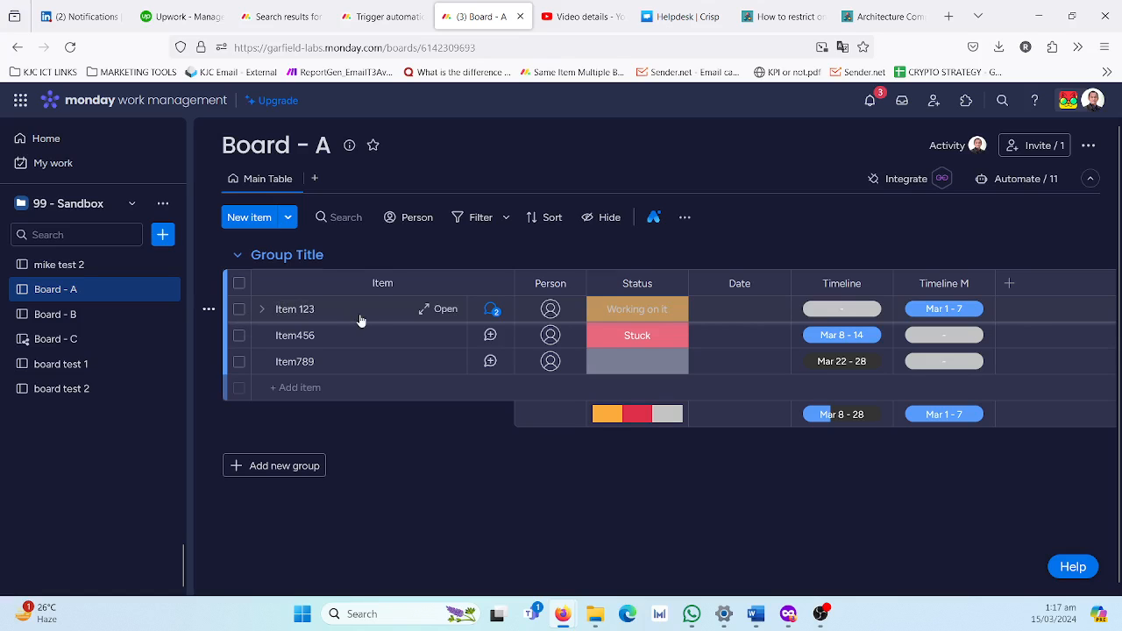
pyautogui.click(424, 310)
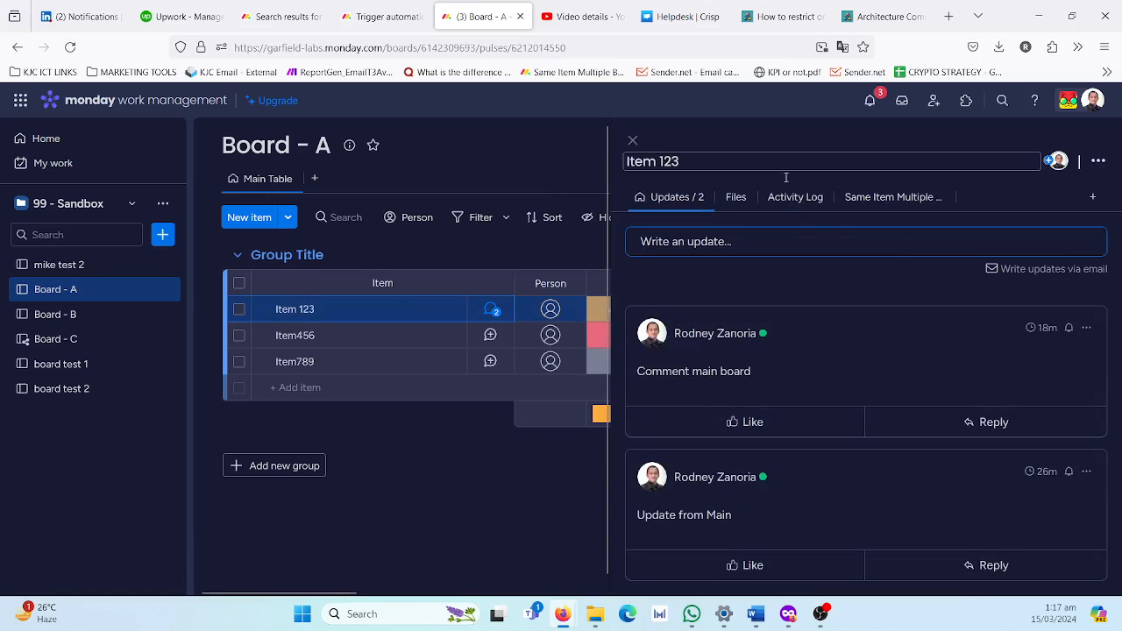
pyautogui.click(854, 210)
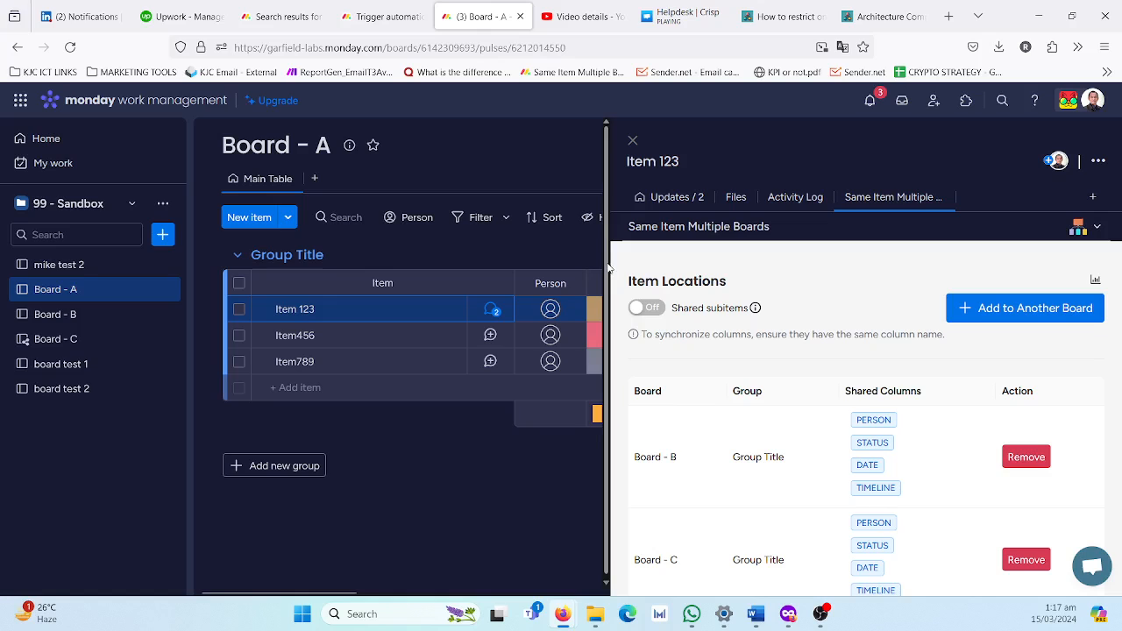
pyautogui.rightClick(675, 21)
pyautogui.click(701, 89)
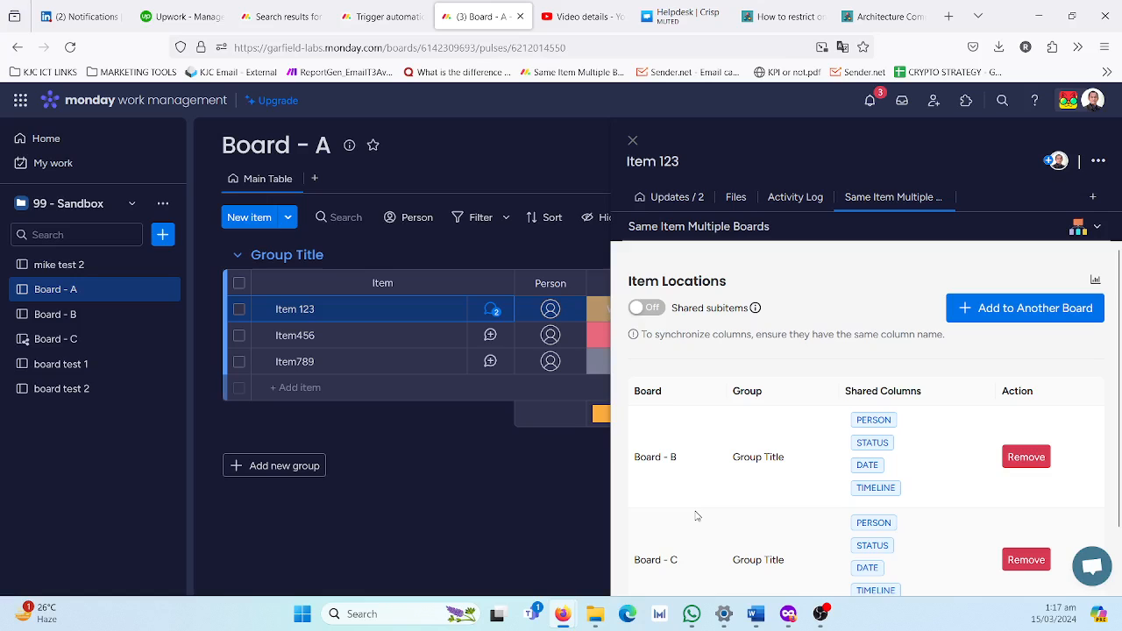
pyautogui.scroll(-1, 697, 516)
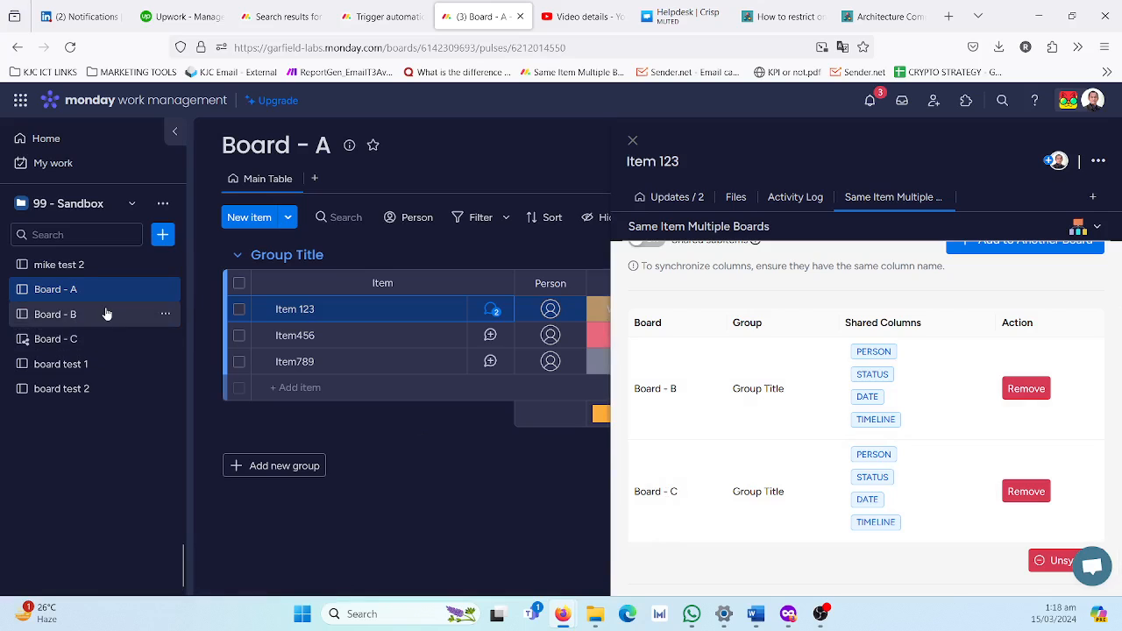
pyautogui.click(632, 140)
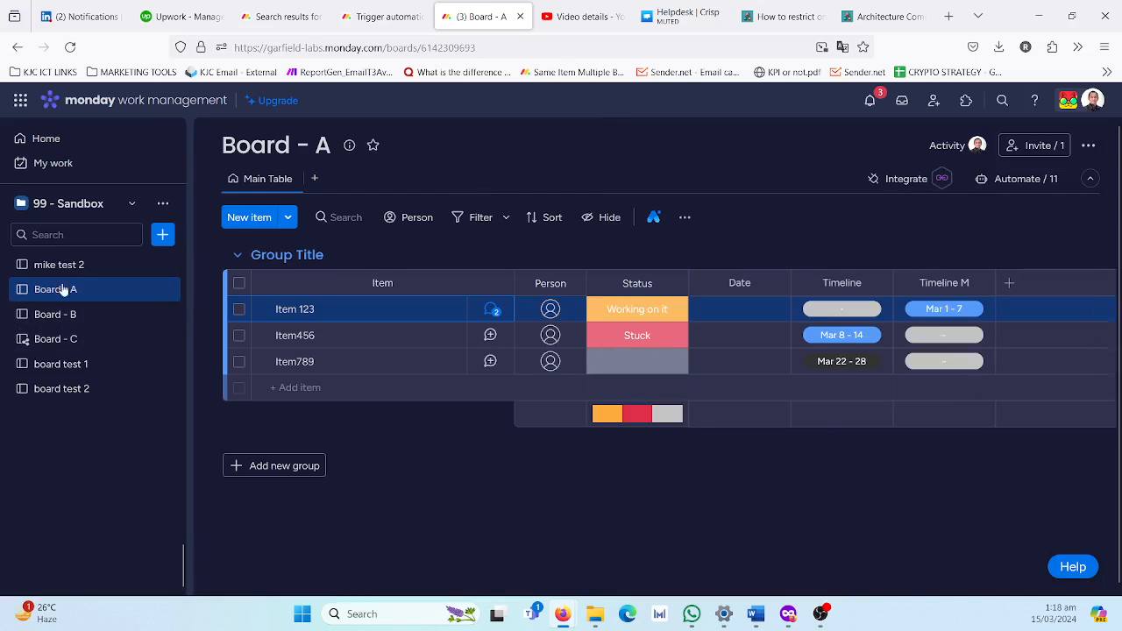
# Step: Open the automation center of Board - B and look through its existing automations and template categories
pyautogui.click(135, 319)
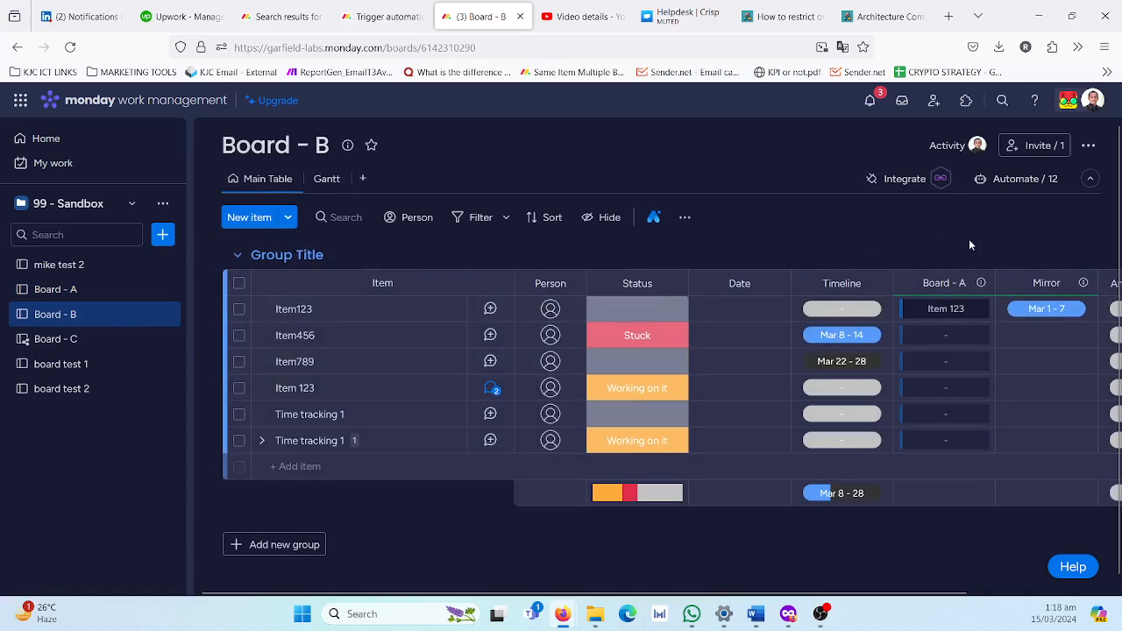
pyautogui.click(1018, 180)
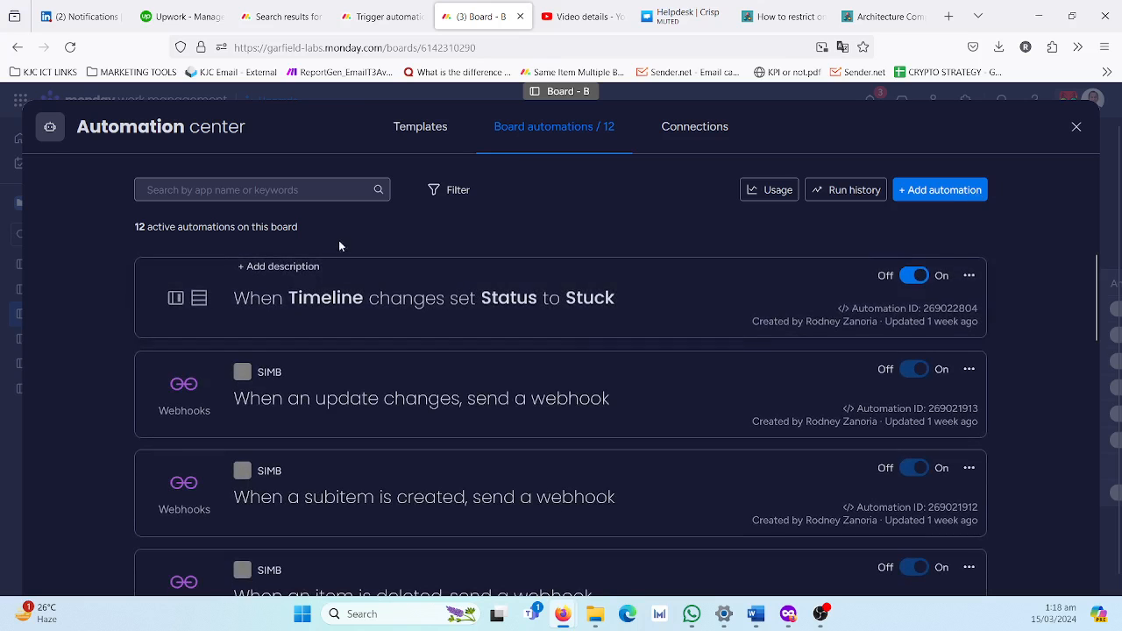
pyautogui.click(430, 134)
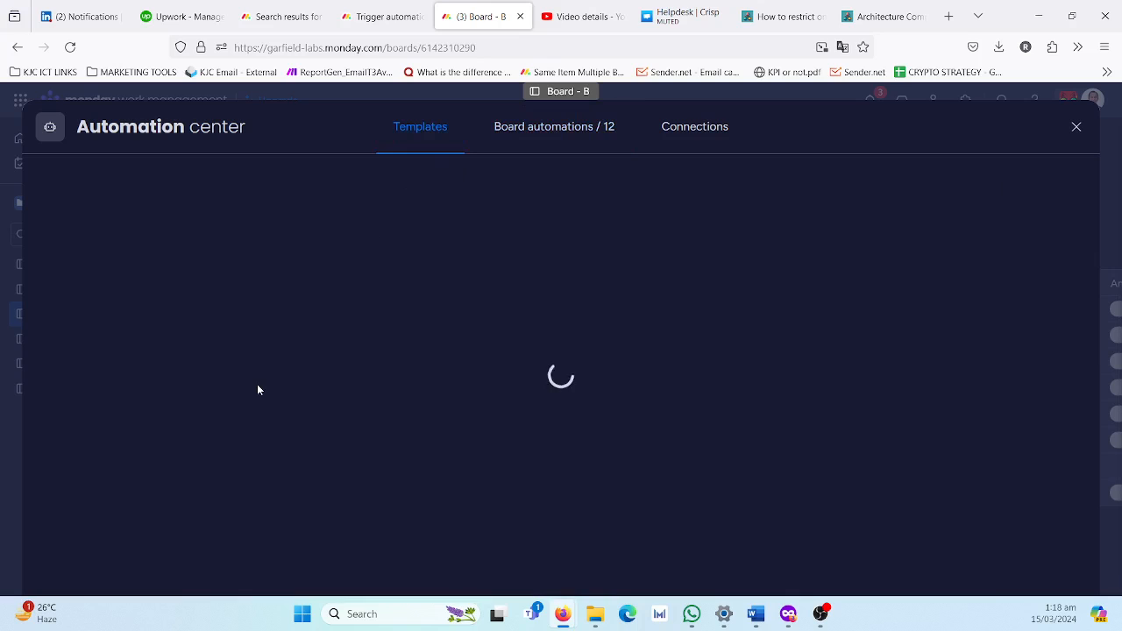
pyautogui.click(517, 129)
pyautogui.click(416, 130)
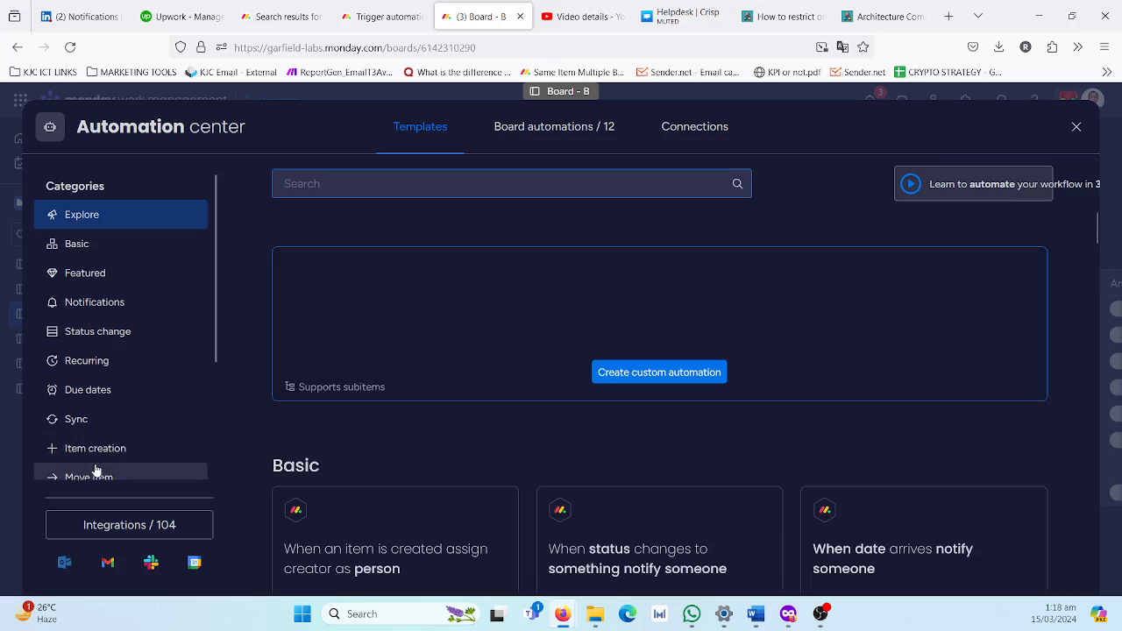
pyautogui.scroll(-2, 95, 469)
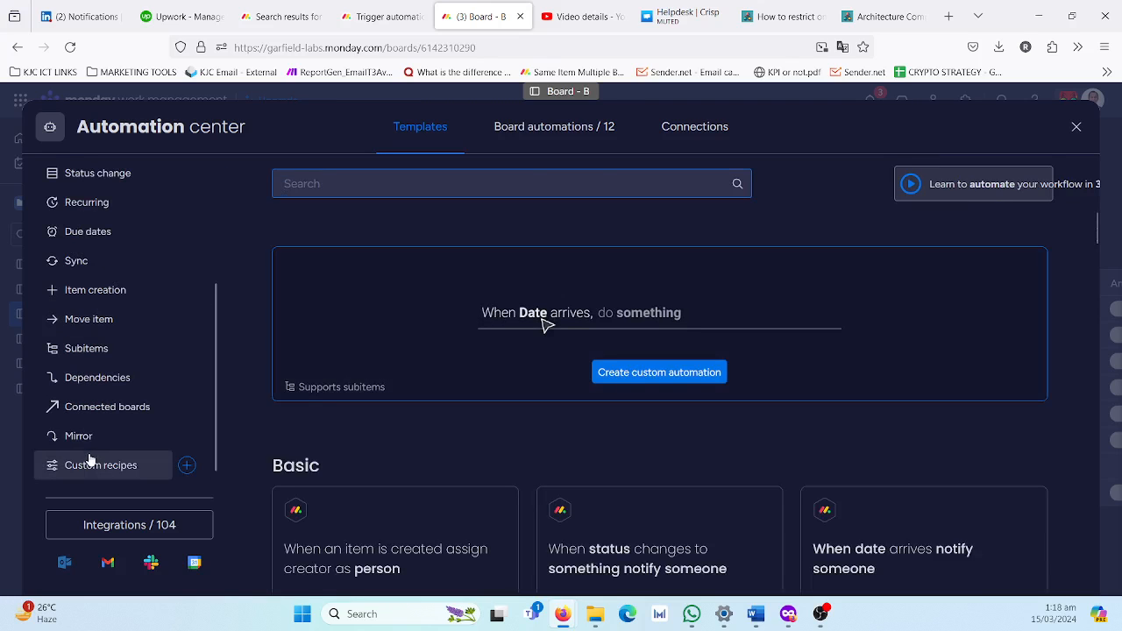
pyautogui.click(188, 464)
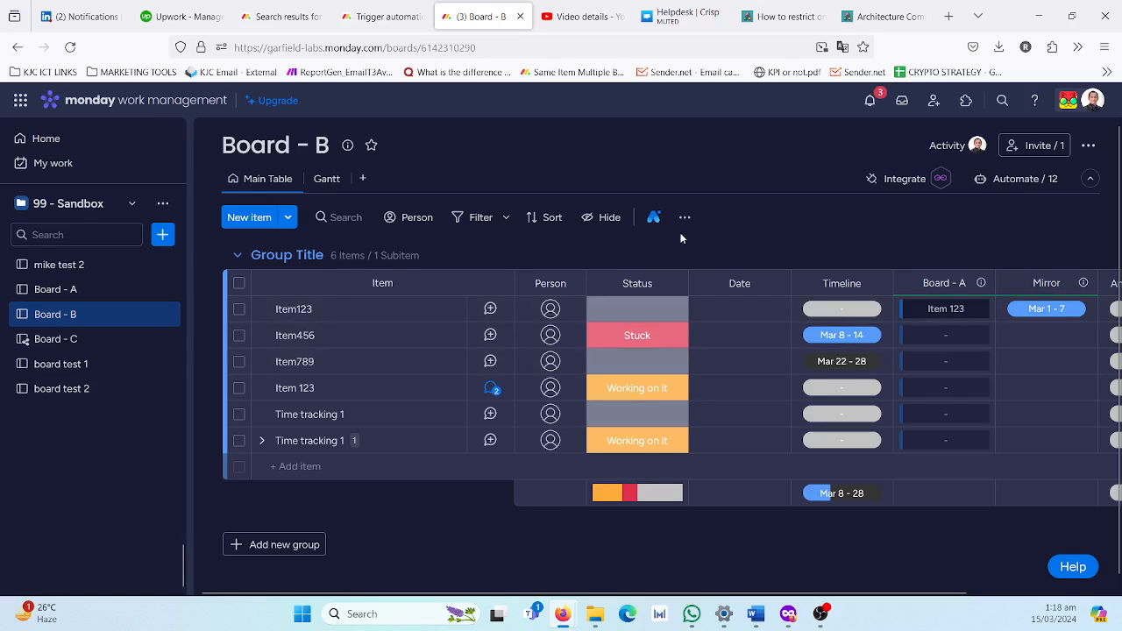
# Step: Start a new custom automation recipe for Board - B
pyautogui.click(897, 188)
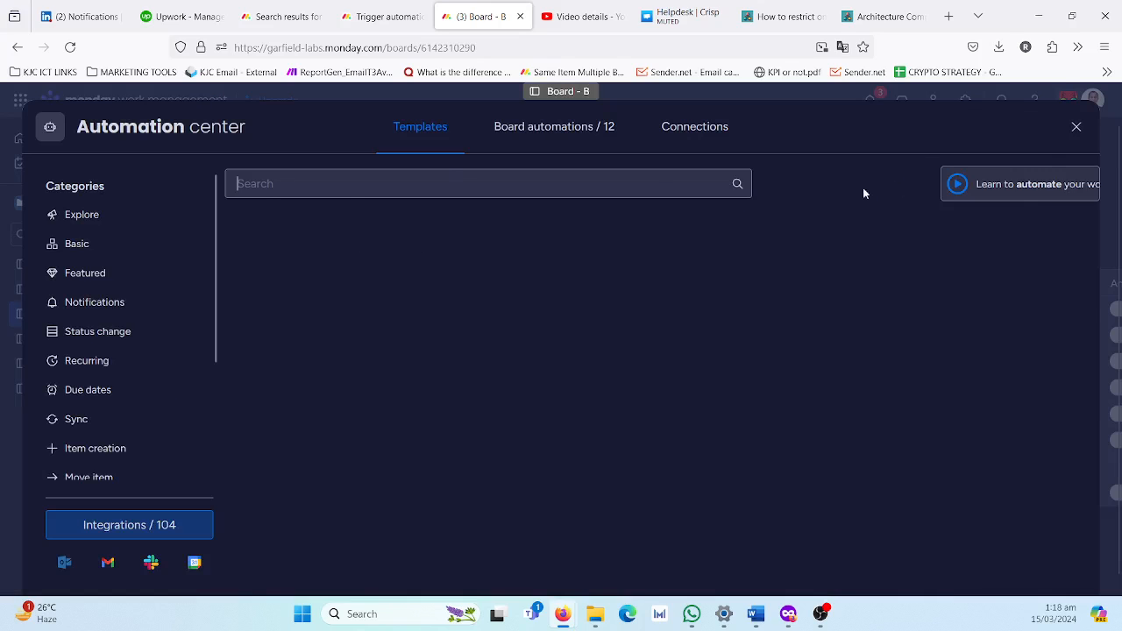
pyautogui.scroll(-3, 79, 421)
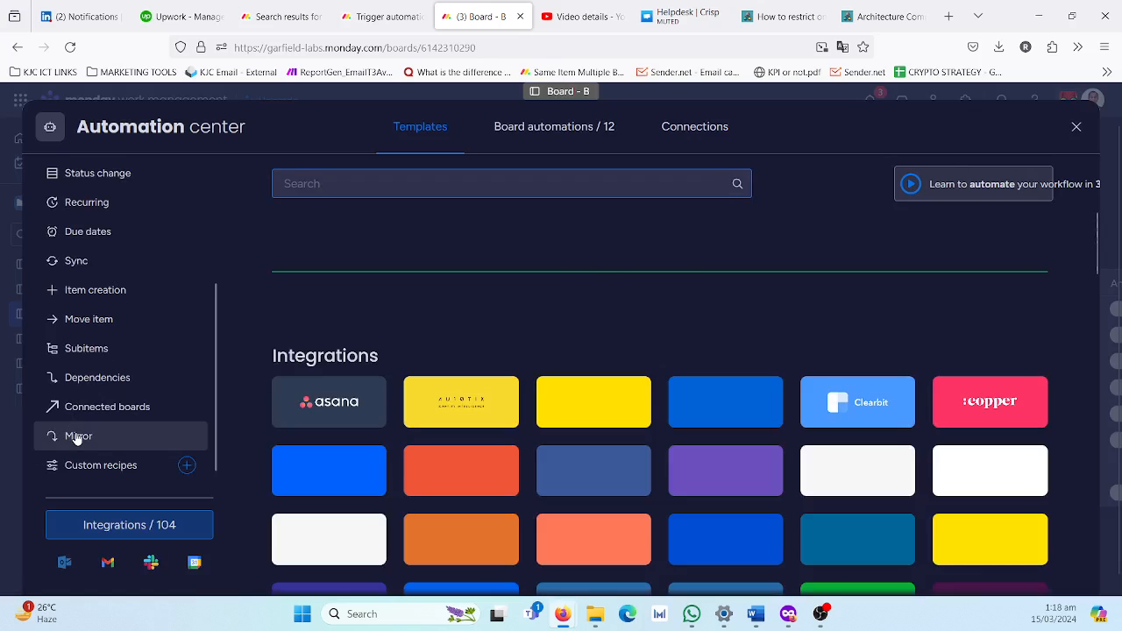
pyautogui.click(119, 464)
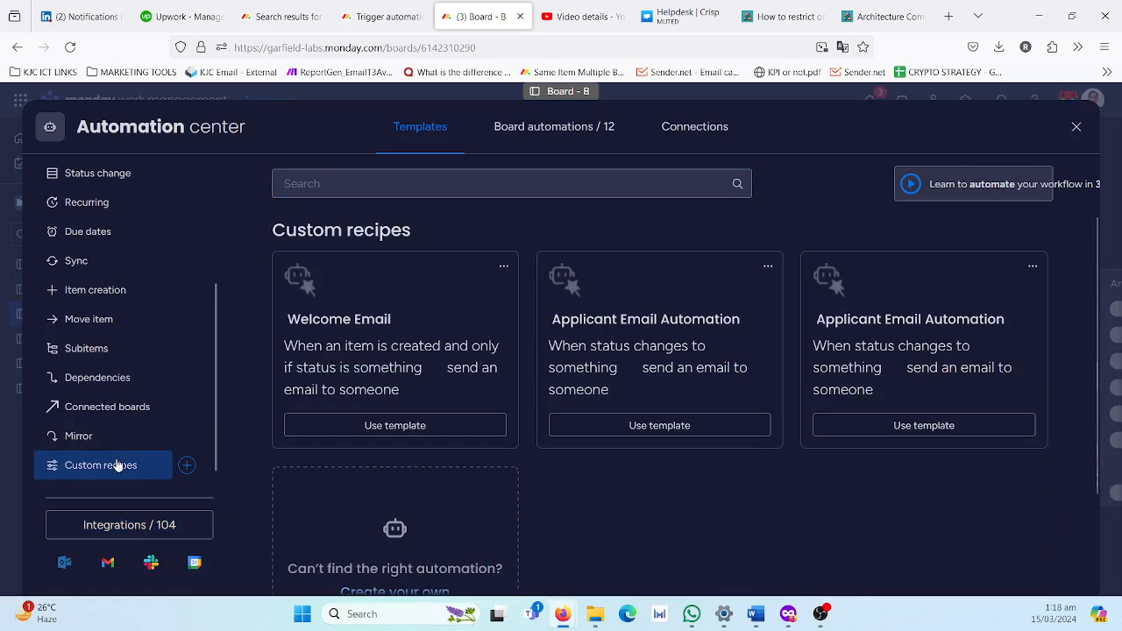
pyautogui.click(188, 465)
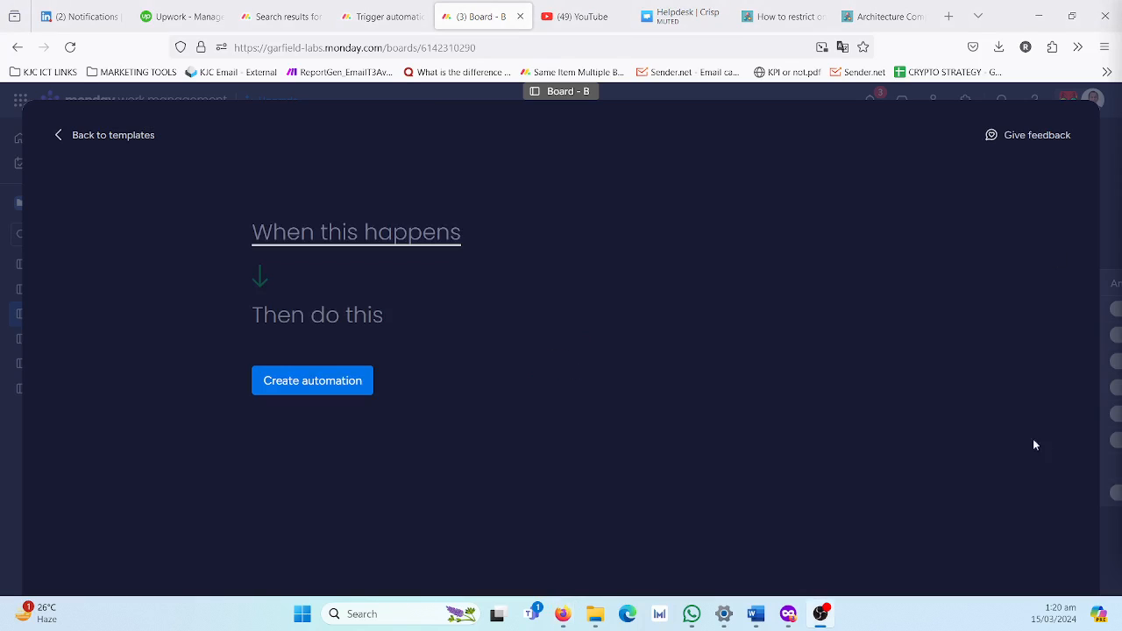
# Step: Set the recipe's trigger to column changes and examine which item and subitem columns it can watch
pyautogui.click(326, 237)
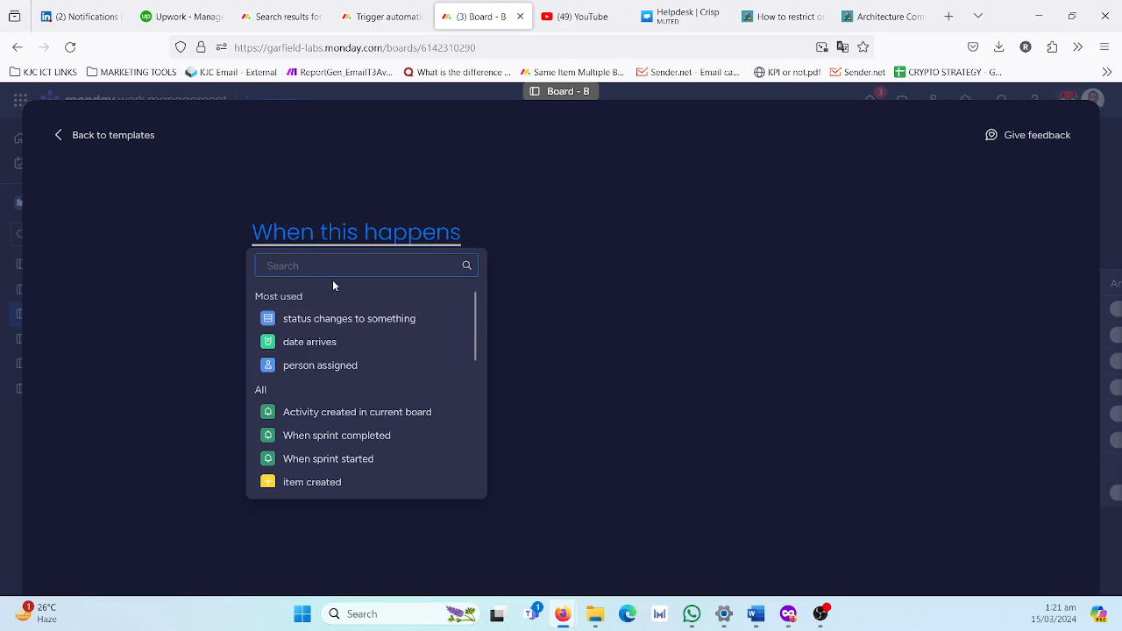
pyautogui.write('col')
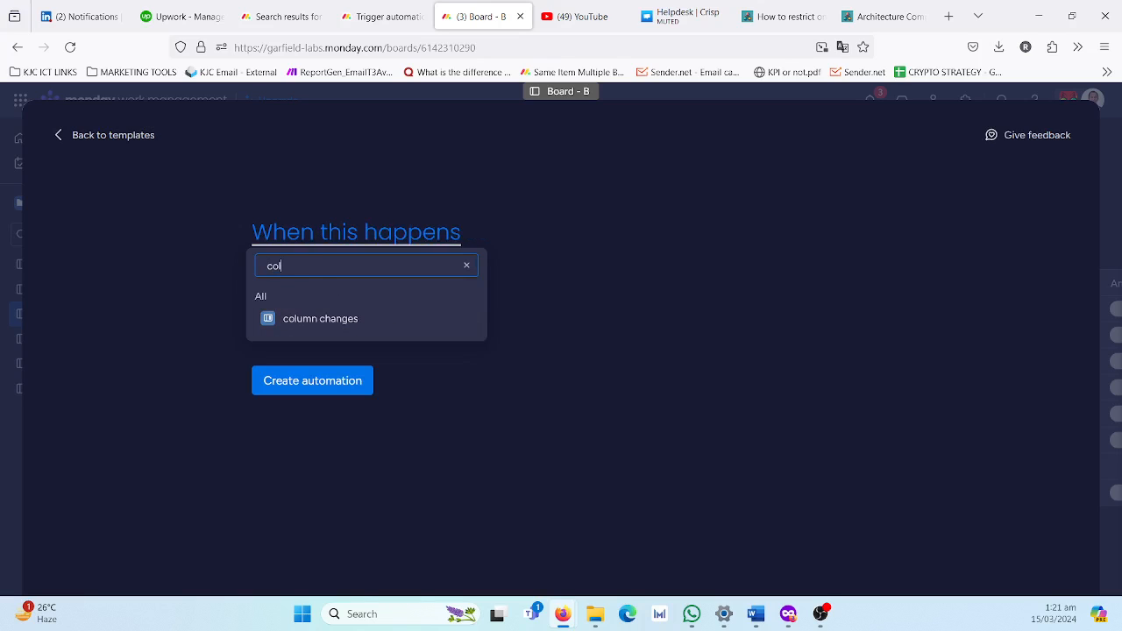
pyautogui.click(315, 320)
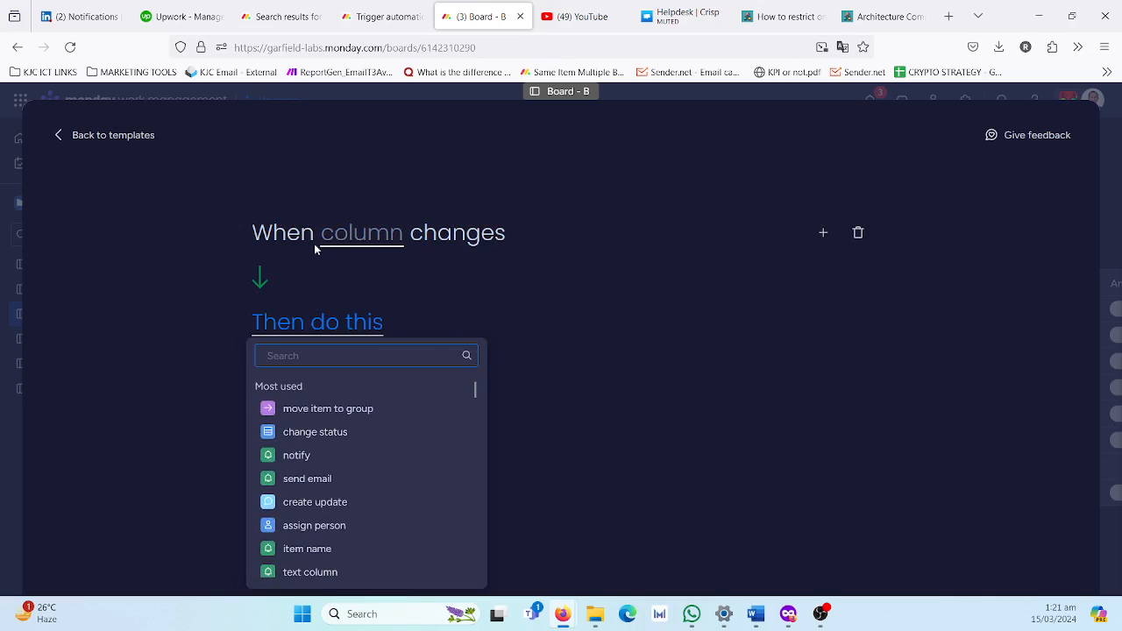
pyautogui.click(355, 237)
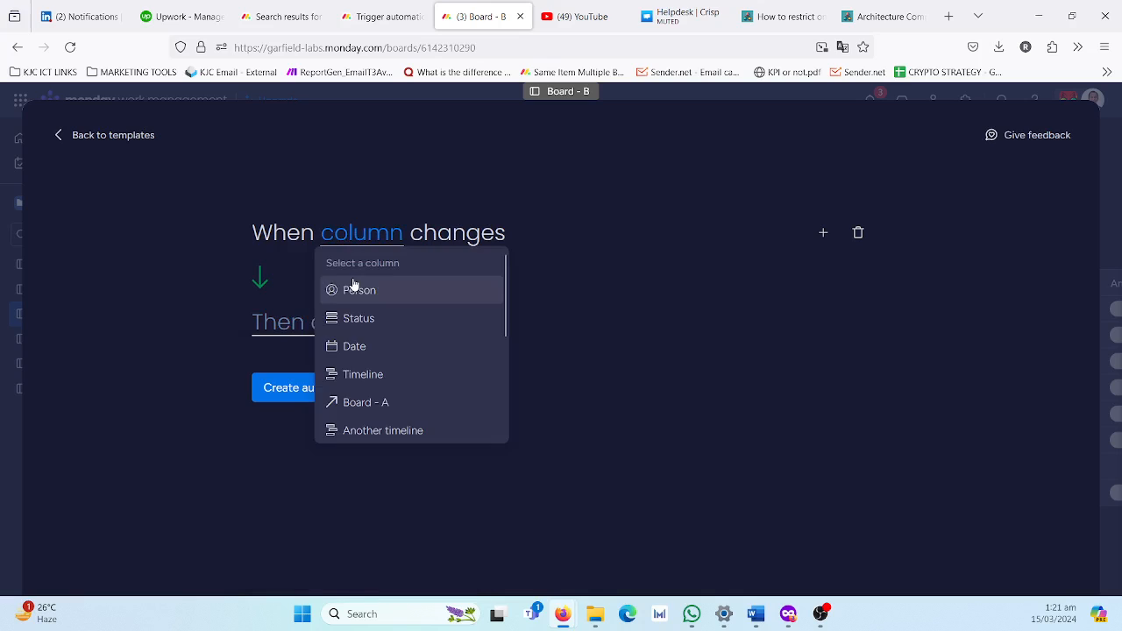
pyautogui.scroll(-2, 385, 339)
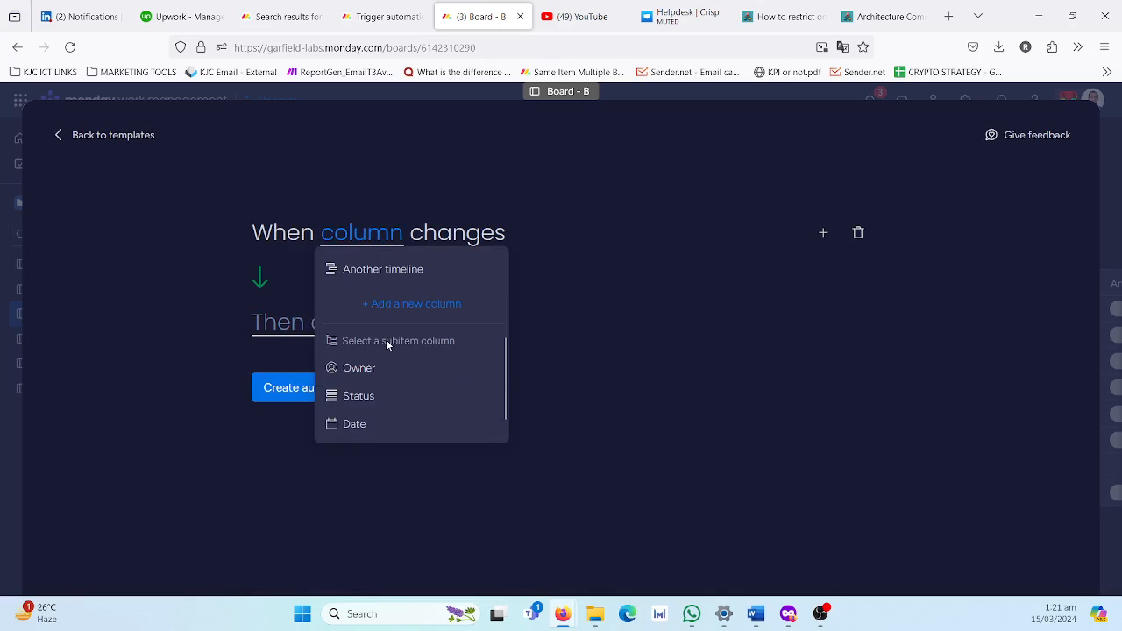
pyautogui.scroll(1, 385, 339)
pyautogui.scroll(-1, 387, 347)
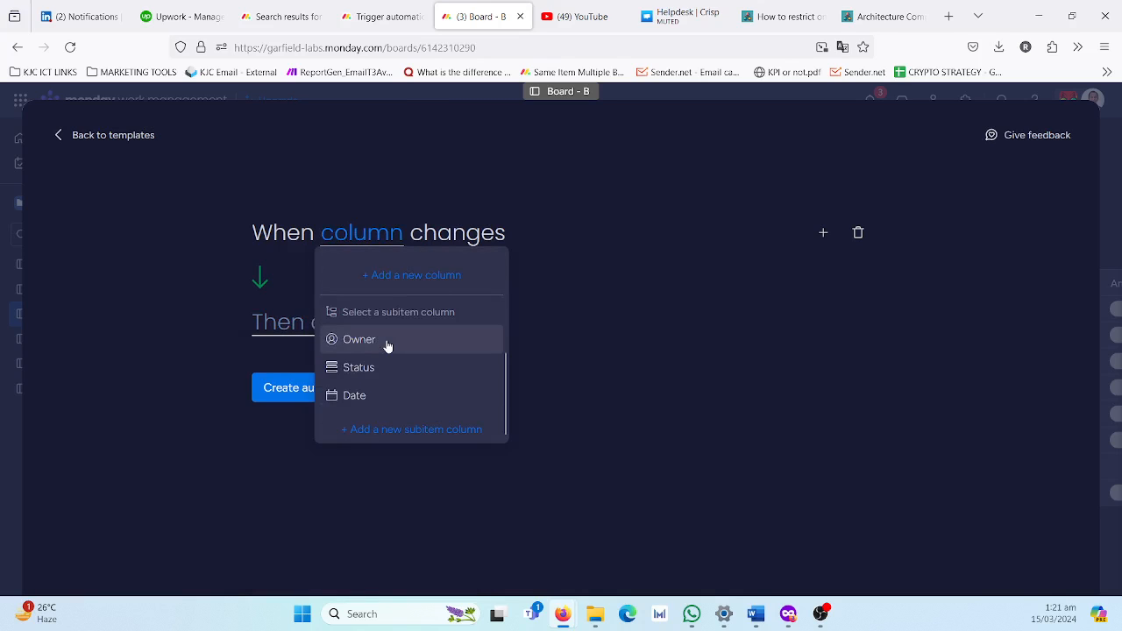
pyautogui.scroll(3, 387, 347)
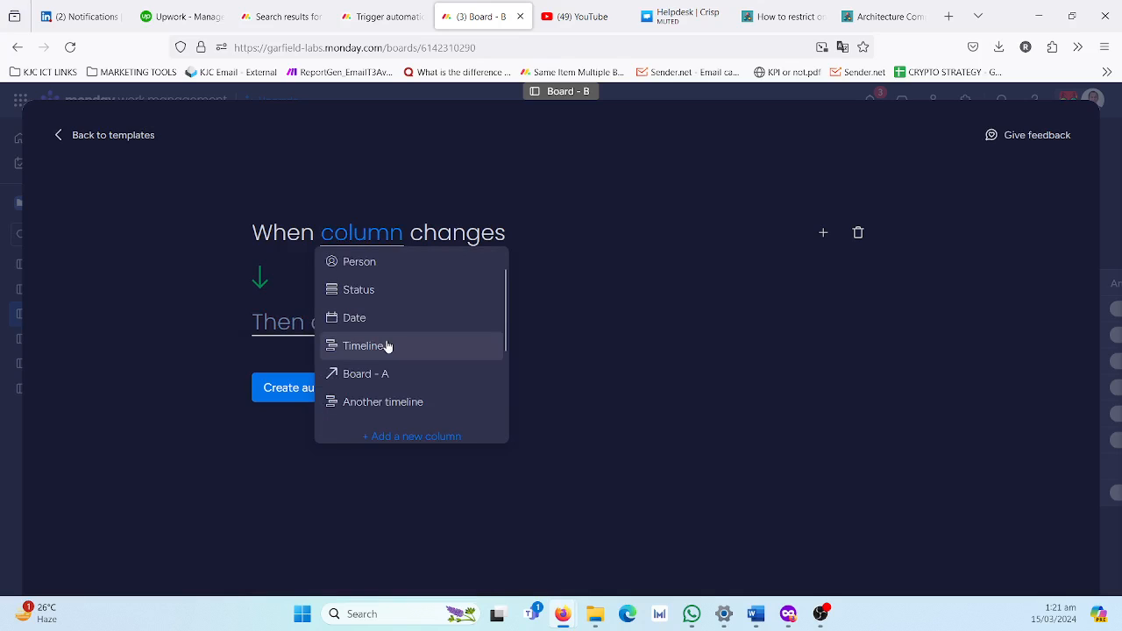
pyautogui.scroll(1, 388, 346)
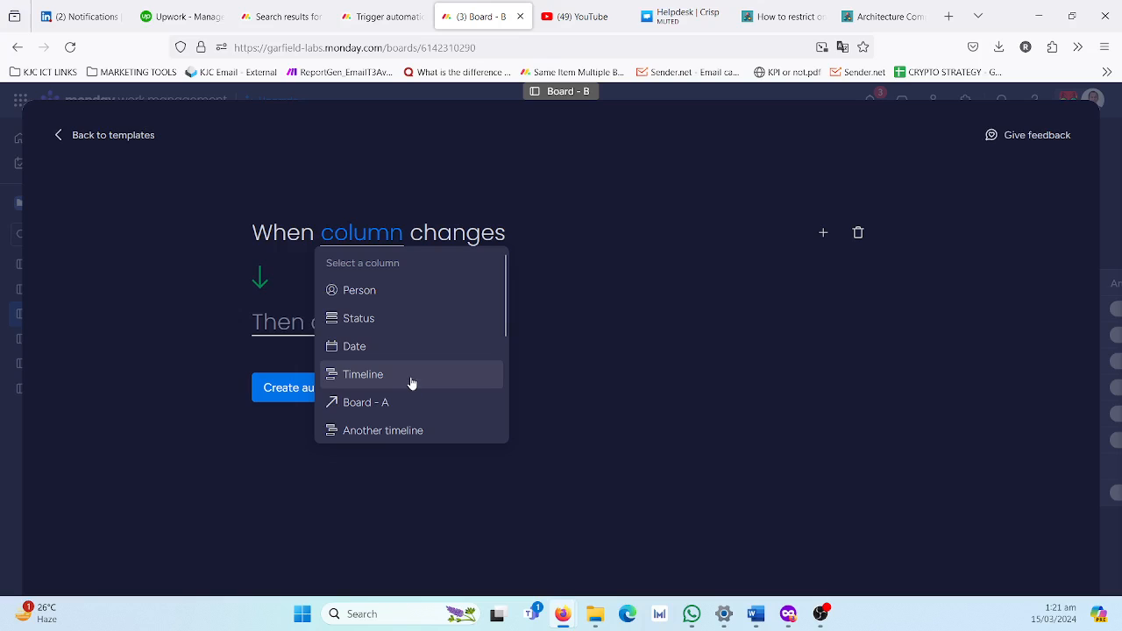
pyautogui.click(361, 186)
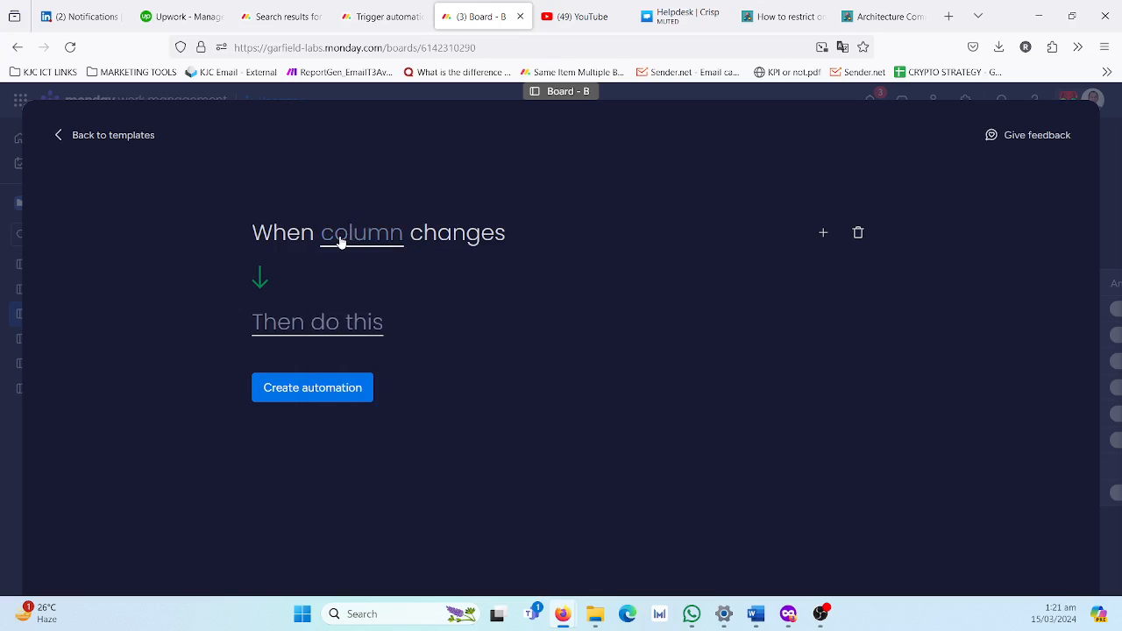
# Step: Remove the column changes trigger from the recipe
pyautogui.click(342, 243)
pyautogui.click(733, 230)
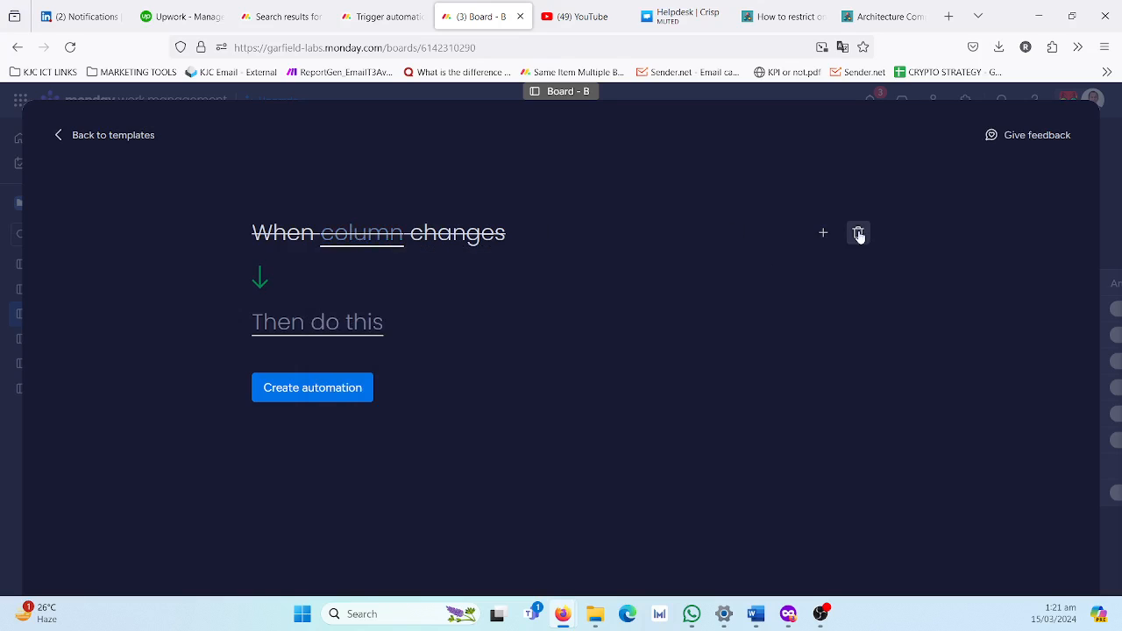
pyautogui.click(859, 235)
# Step: Set the recipe's trigger to fire when the item-level Status column changes to Done
pyautogui.click(300, 248)
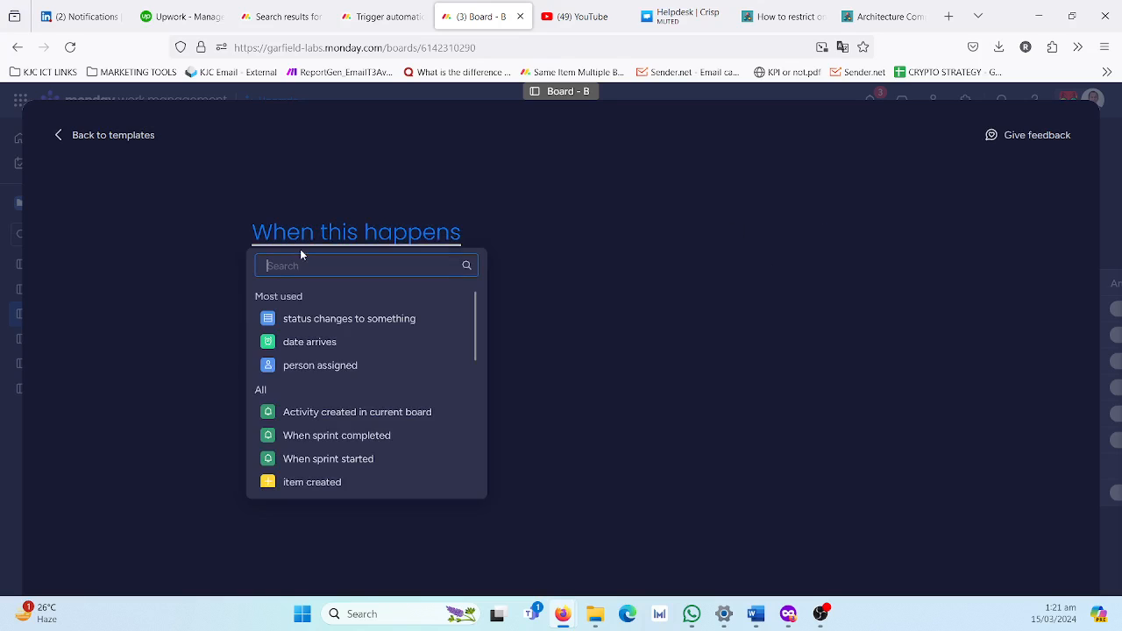
pyautogui.write('staus')
pyautogui.press('BackSpace')
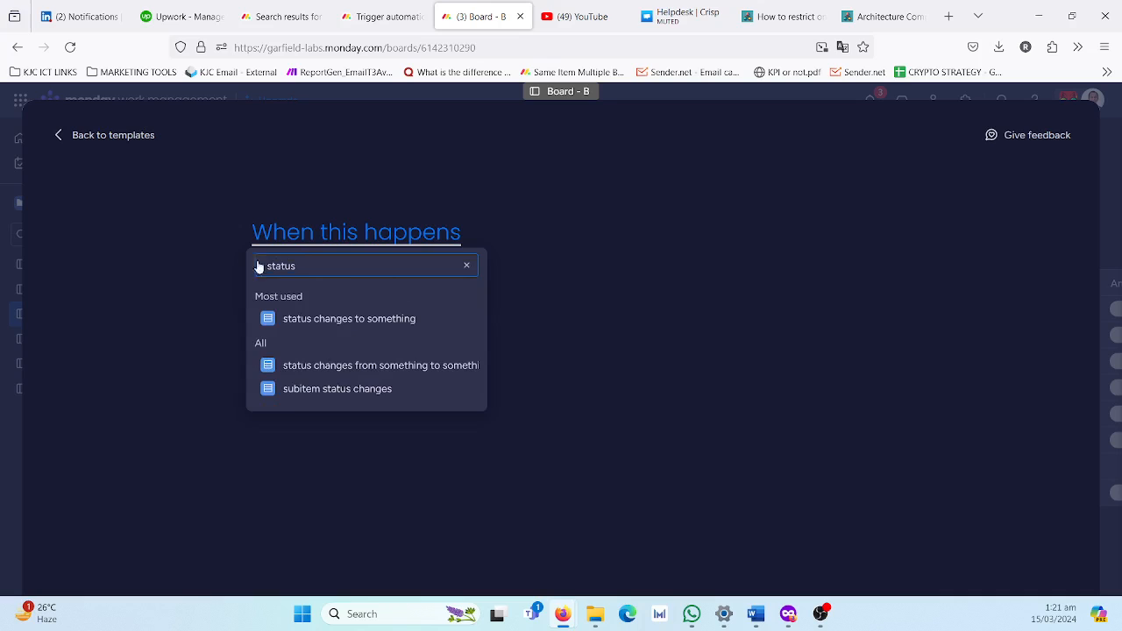
pyautogui.click(323, 320)
pyautogui.click(356, 233)
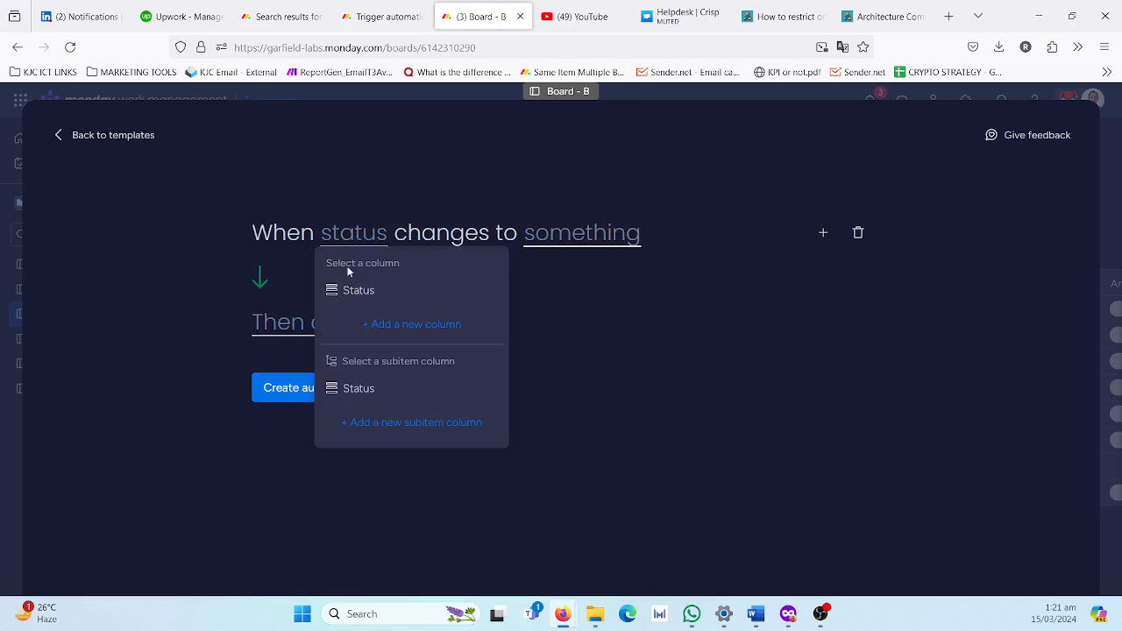
pyautogui.click(364, 293)
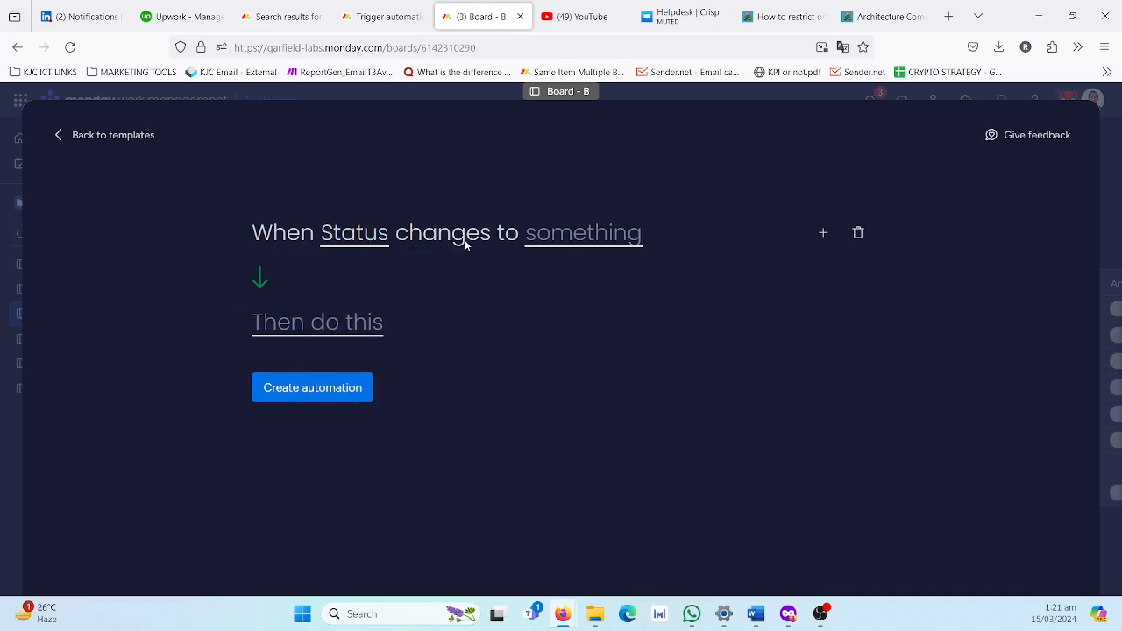
pyautogui.click(549, 237)
pyautogui.click(584, 378)
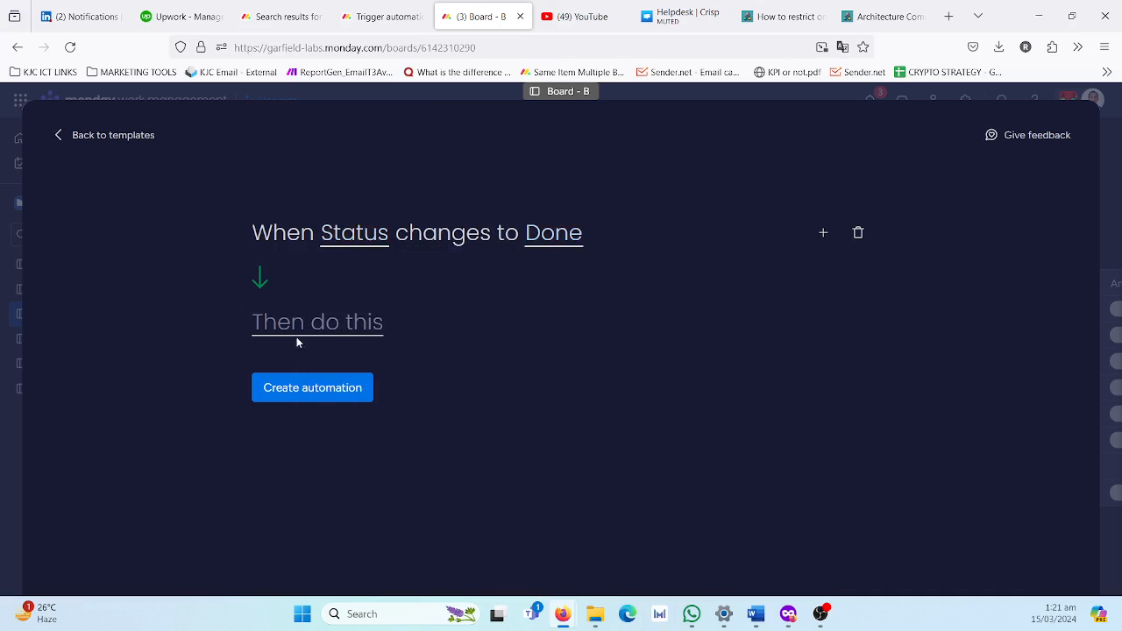
# Step: Add a create update action with the text "This is the update", create the automation, and close the automation center
pyautogui.click(298, 332)
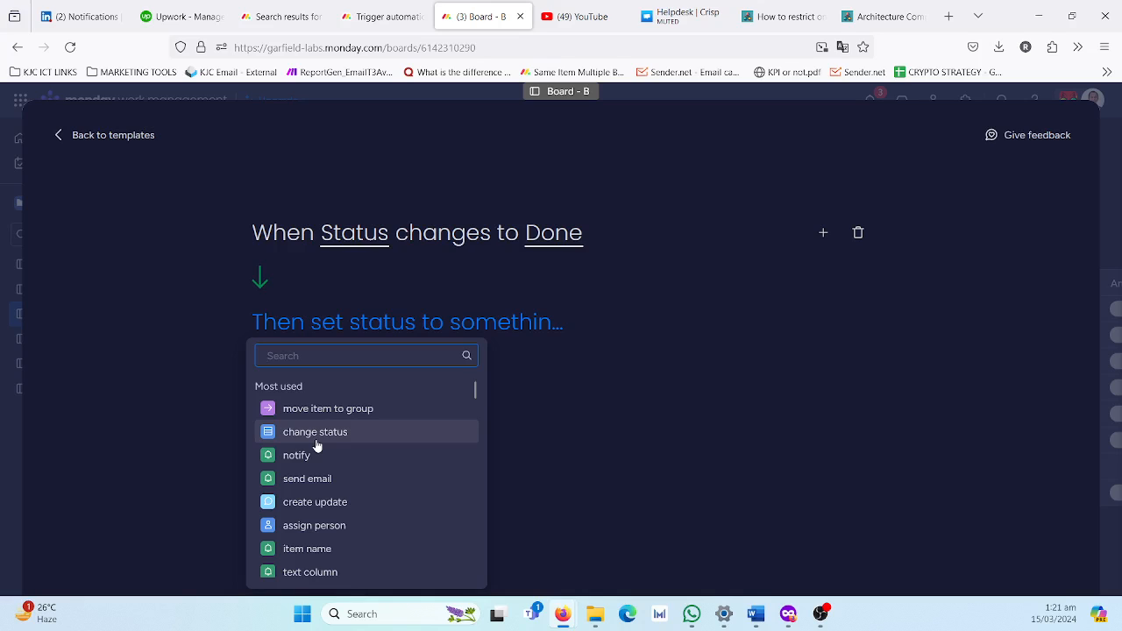
pyautogui.click(321, 501)
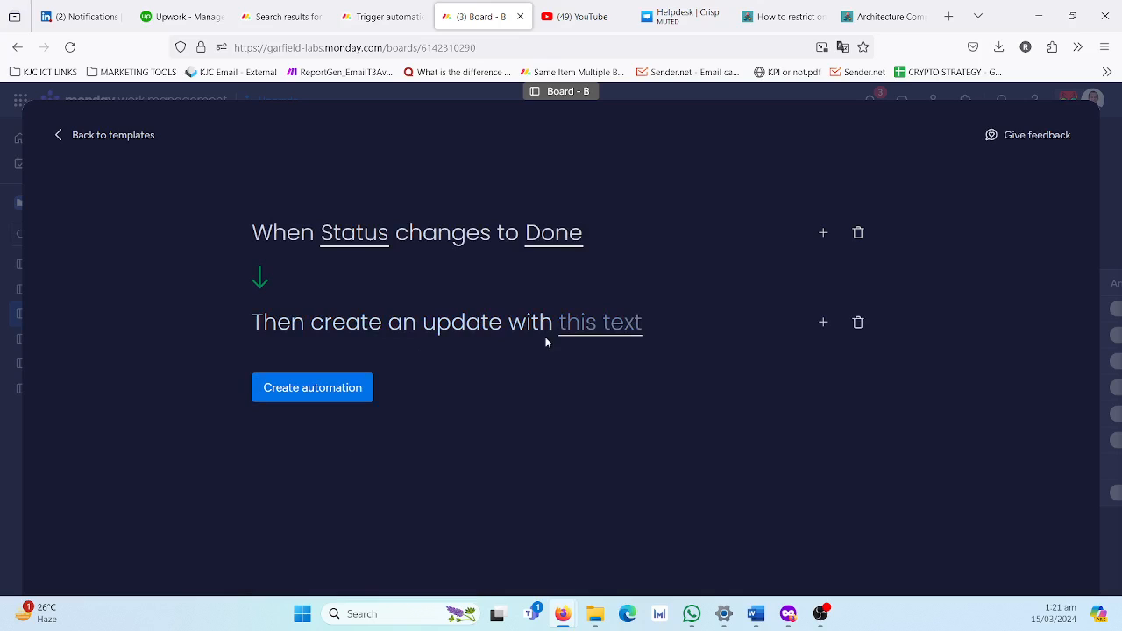
pyautogui.click(601, 331)
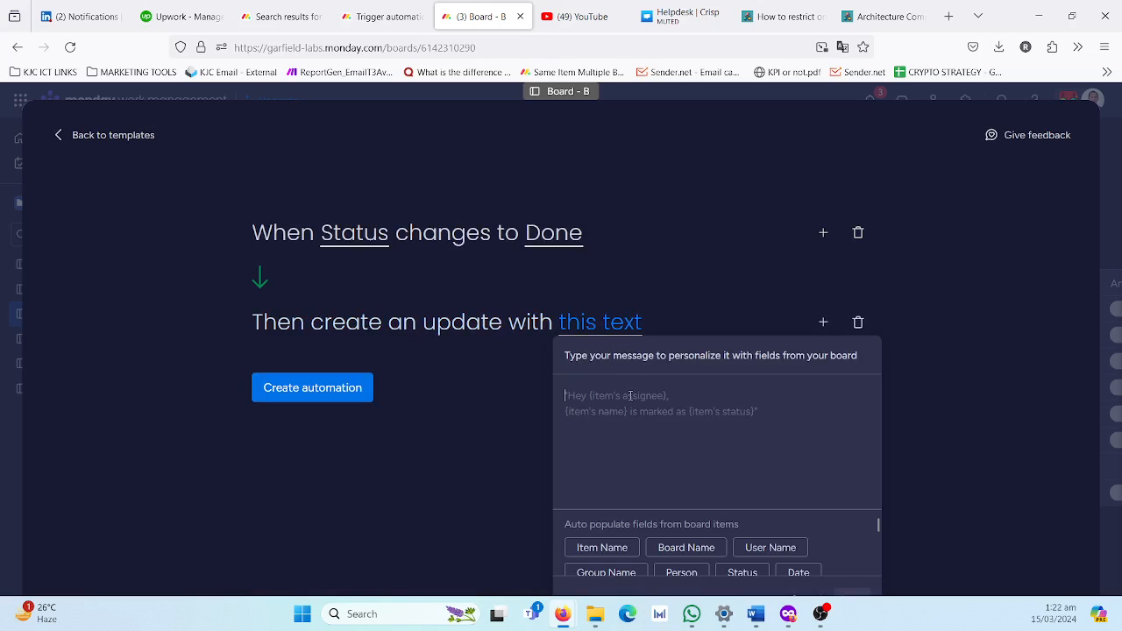
pyautogui.write('Th')
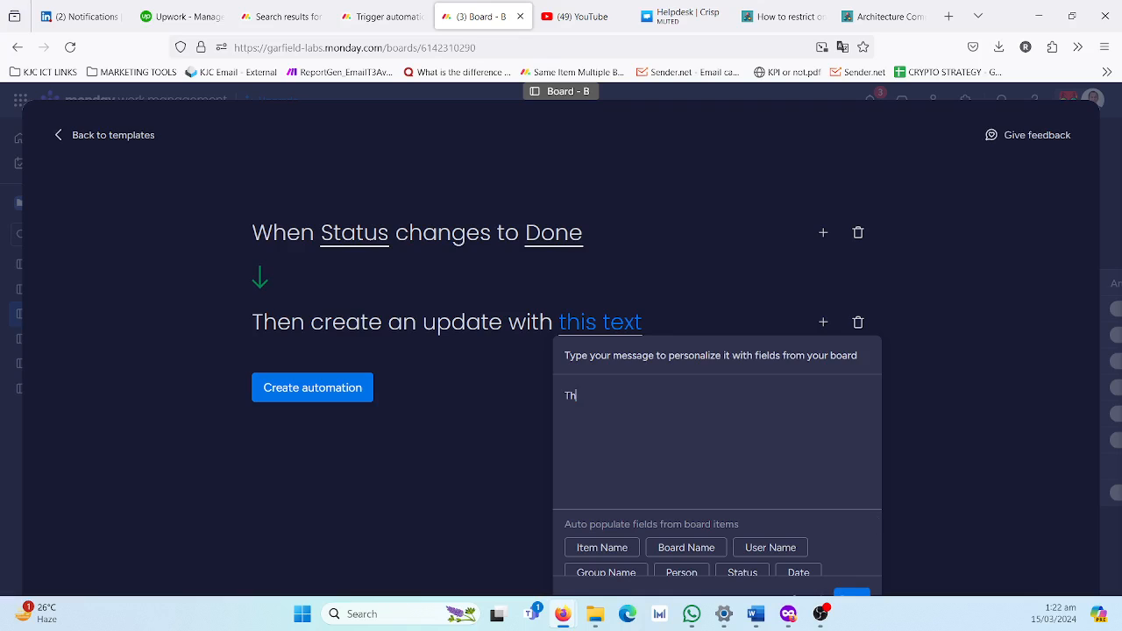
pyautogui.write('is is the update')
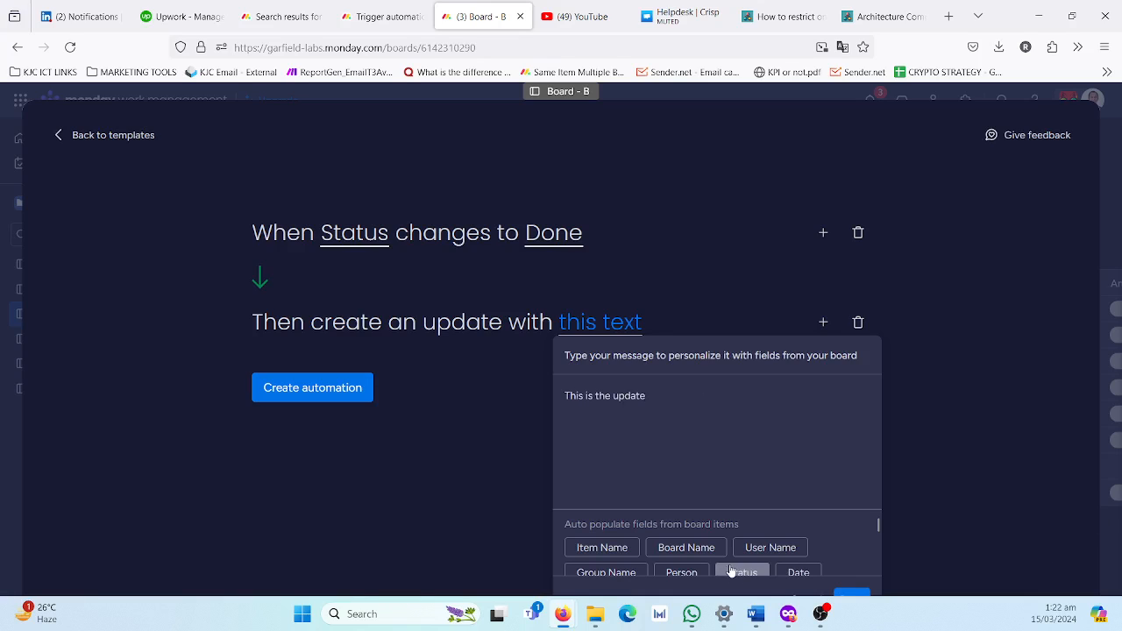
pyautogui.click(846, 599)
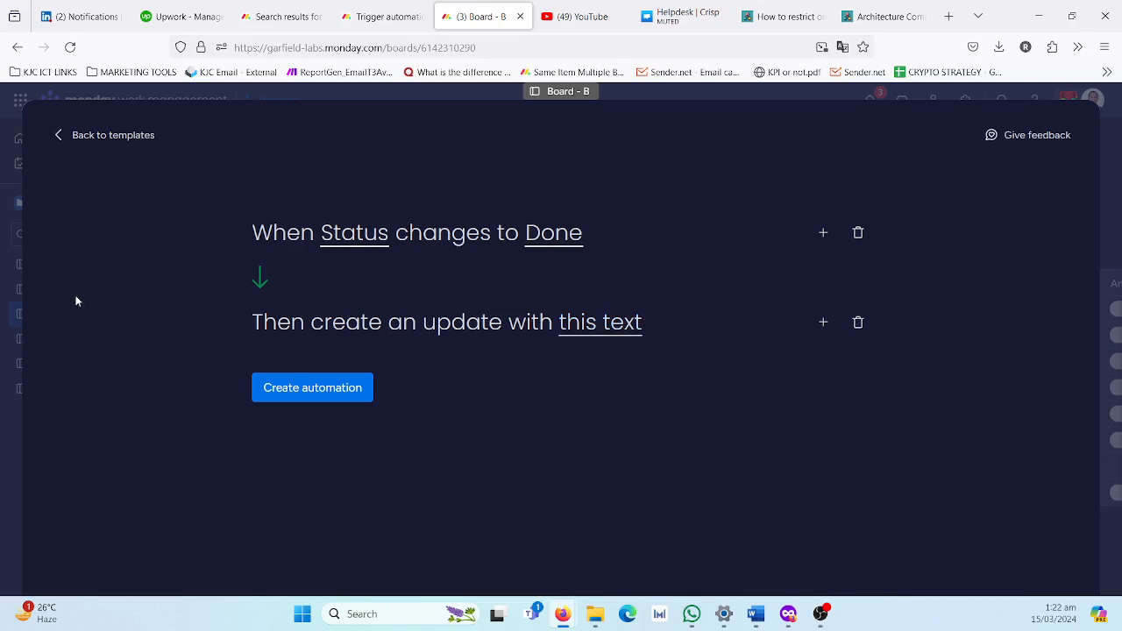
pyautogui.click(326, 394)
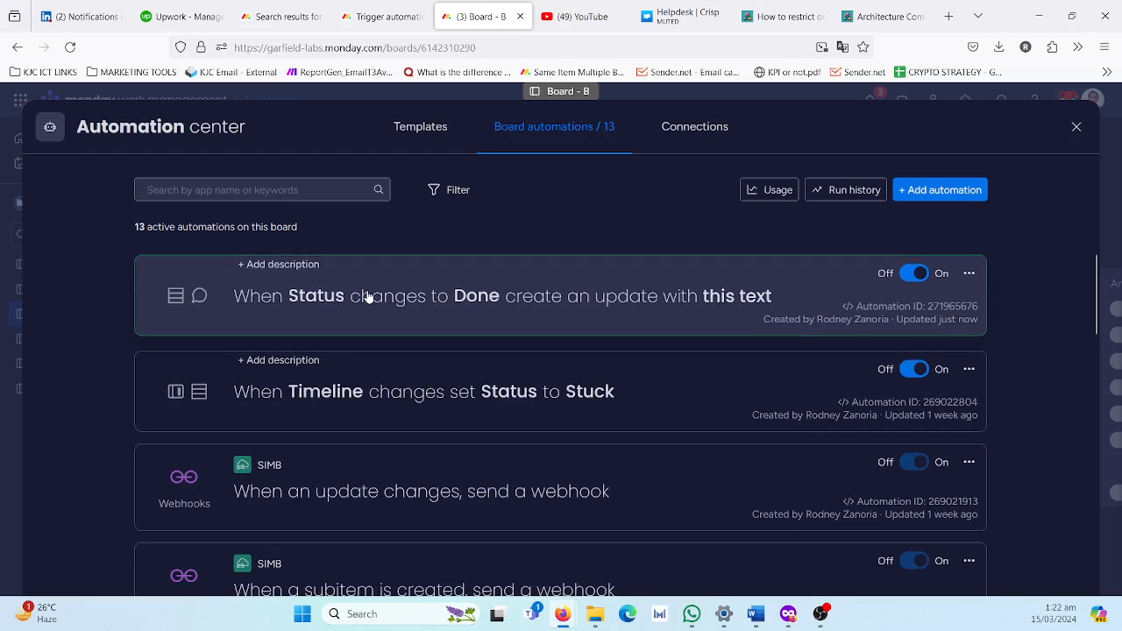
pyautogui.click(1077, 127)
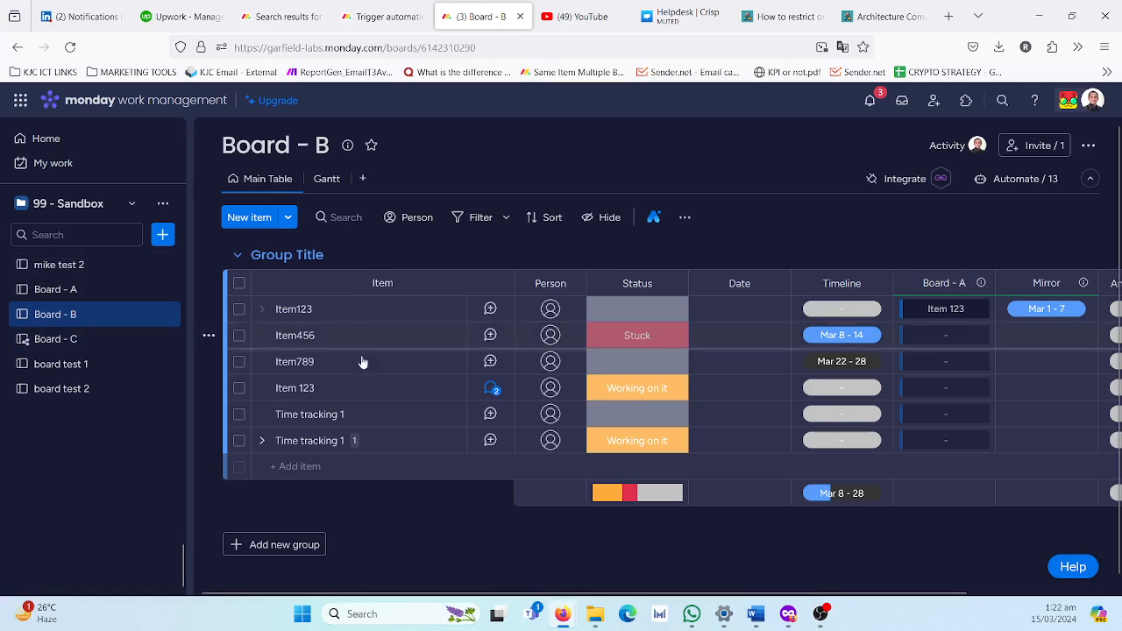
# Step: Set the status of Item 123 on Board - A to Done
pyautogui.click(105, 291)
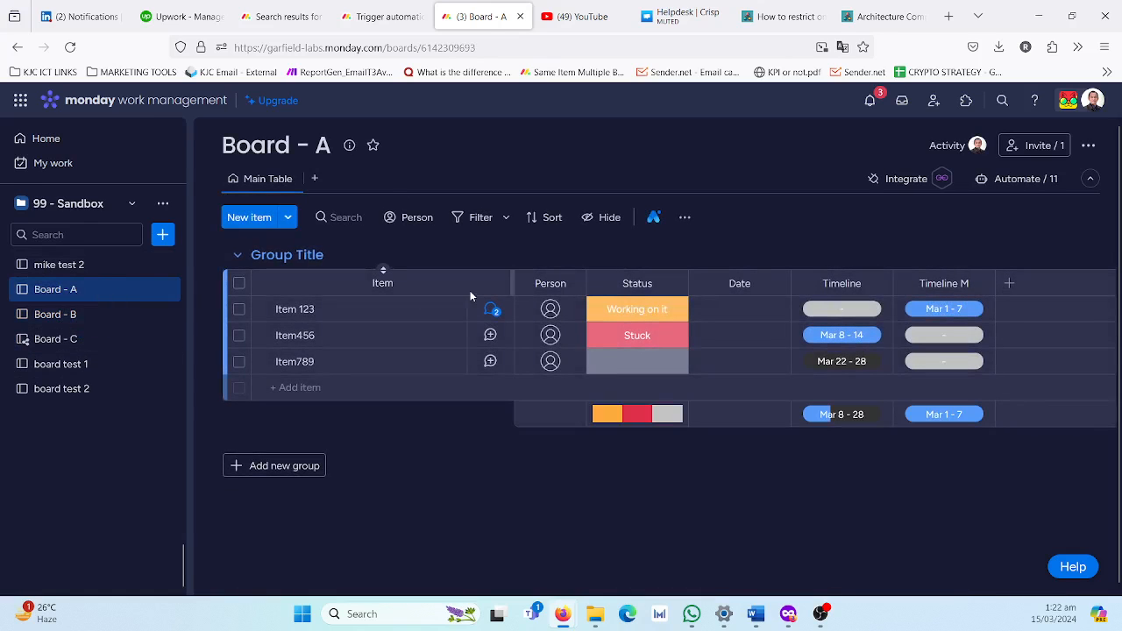
pyautogui.click(633, 309)
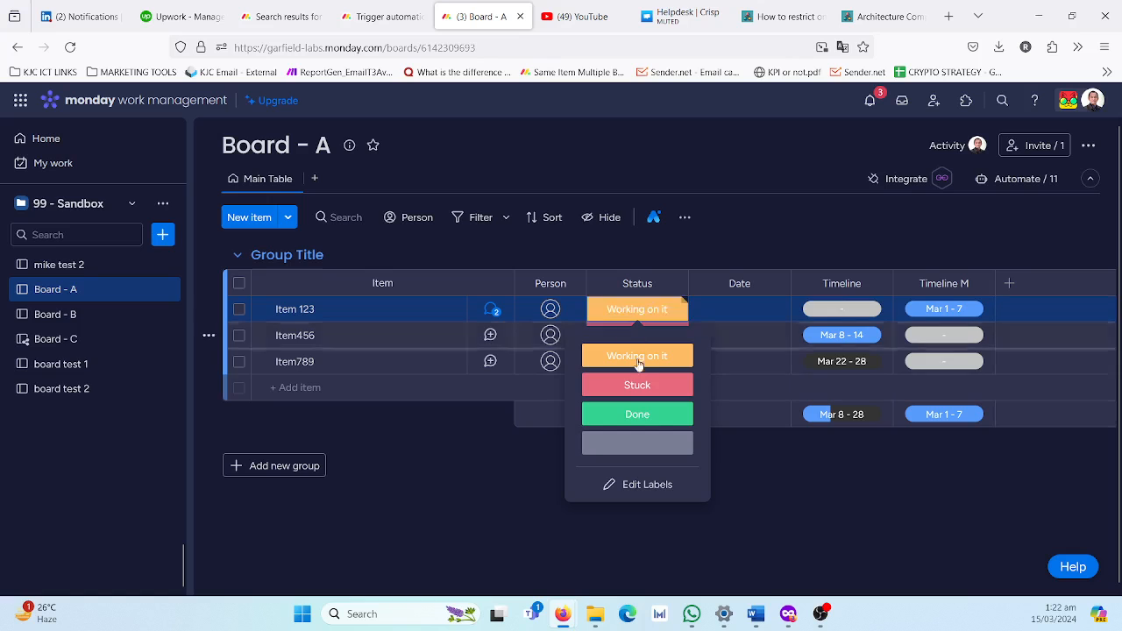
pyautogui.click(638, 414)
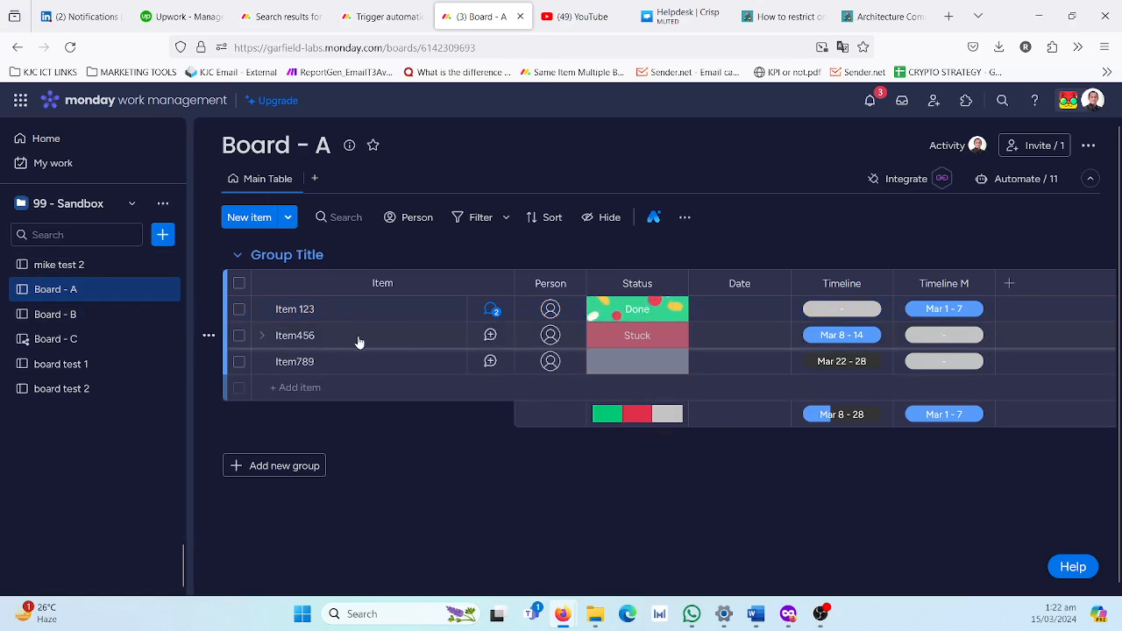
# Step: Check the updates of Item 123 on Board - B for the automation's post, and close the item
pyautogui.click(76, 314)
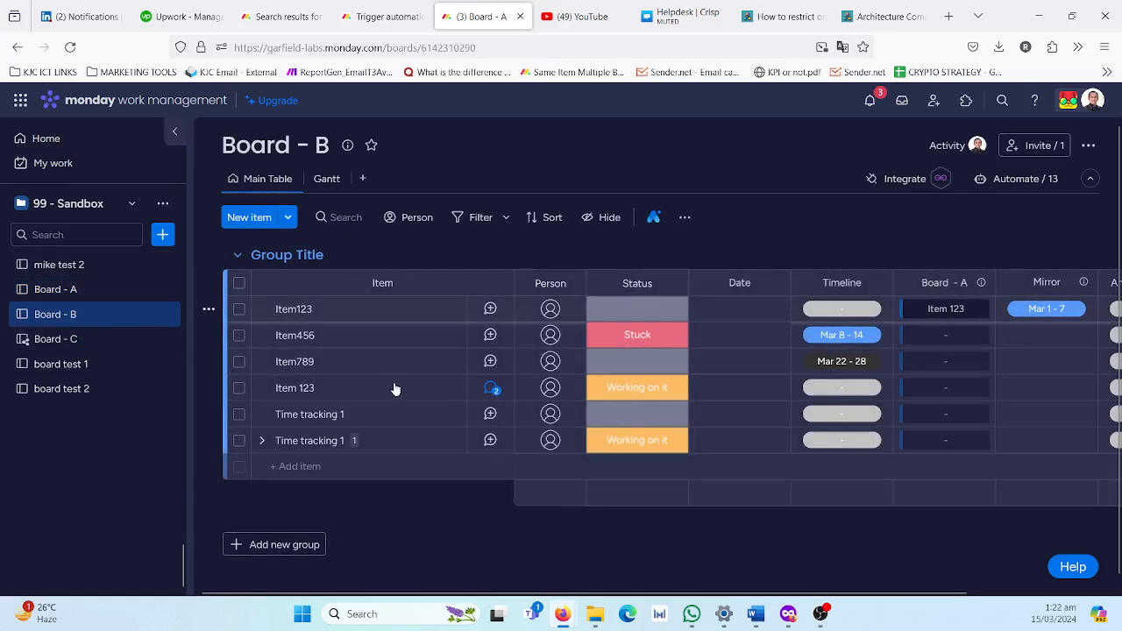
pyautogui.click(444, 388)
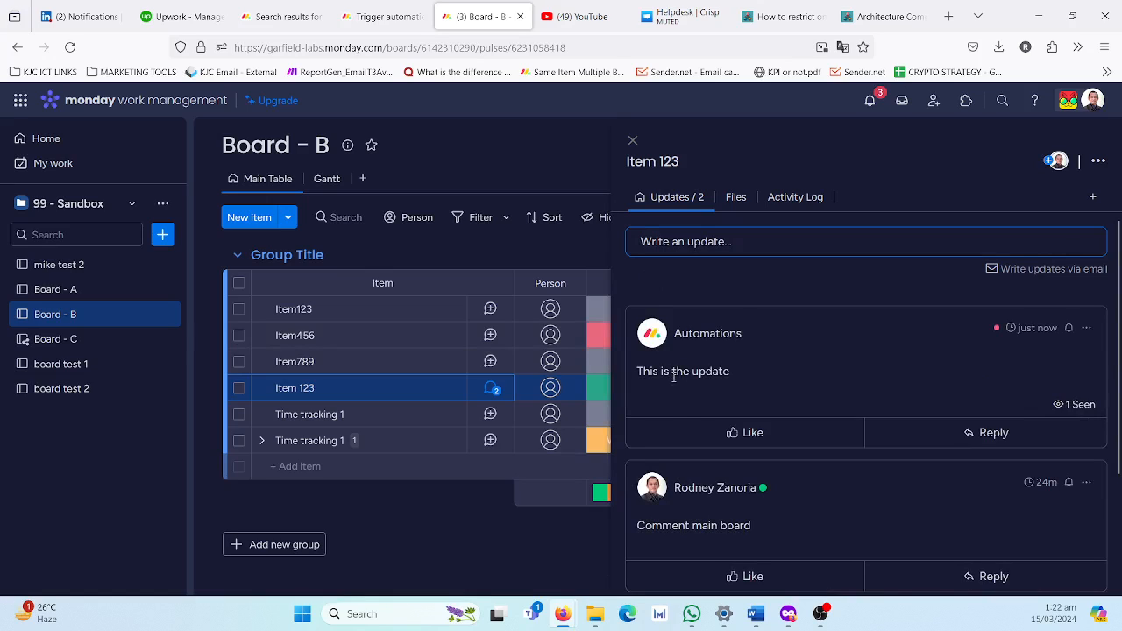
pyautogui.click(633, 141)
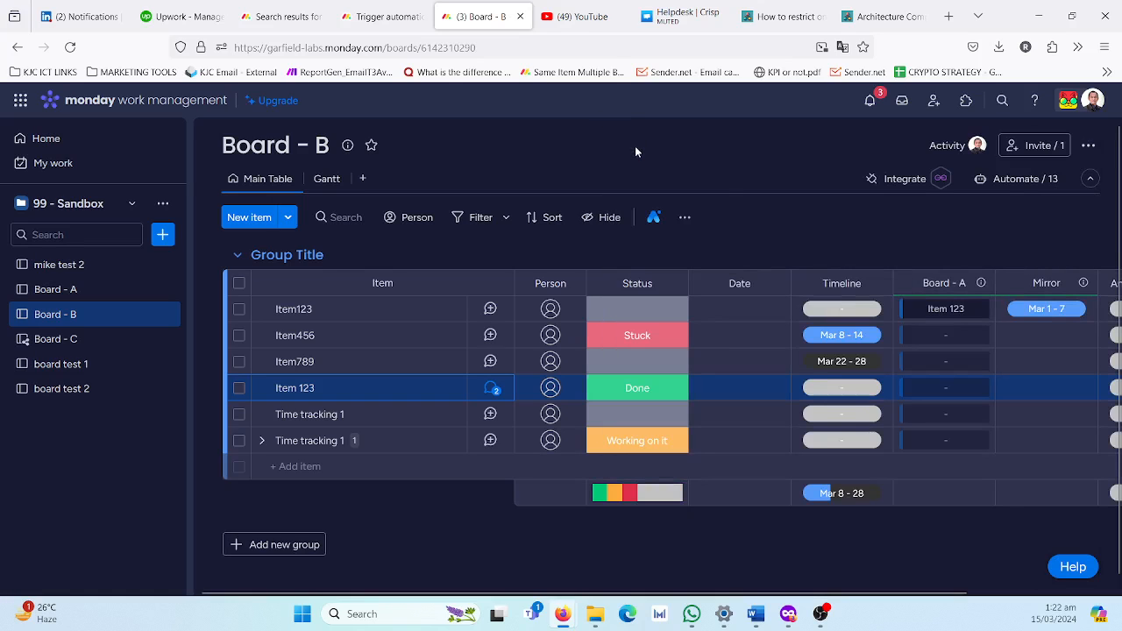